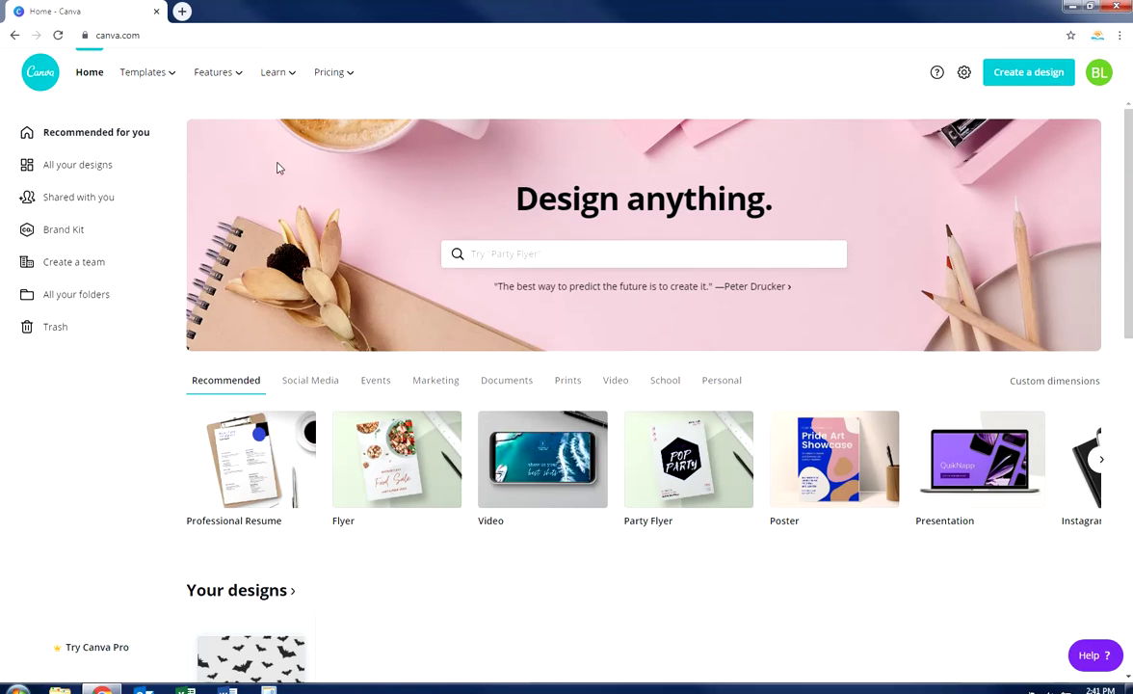
Step: Bring up the 'Design anything' template search on the Canva home page
mouse_move(277, 82)
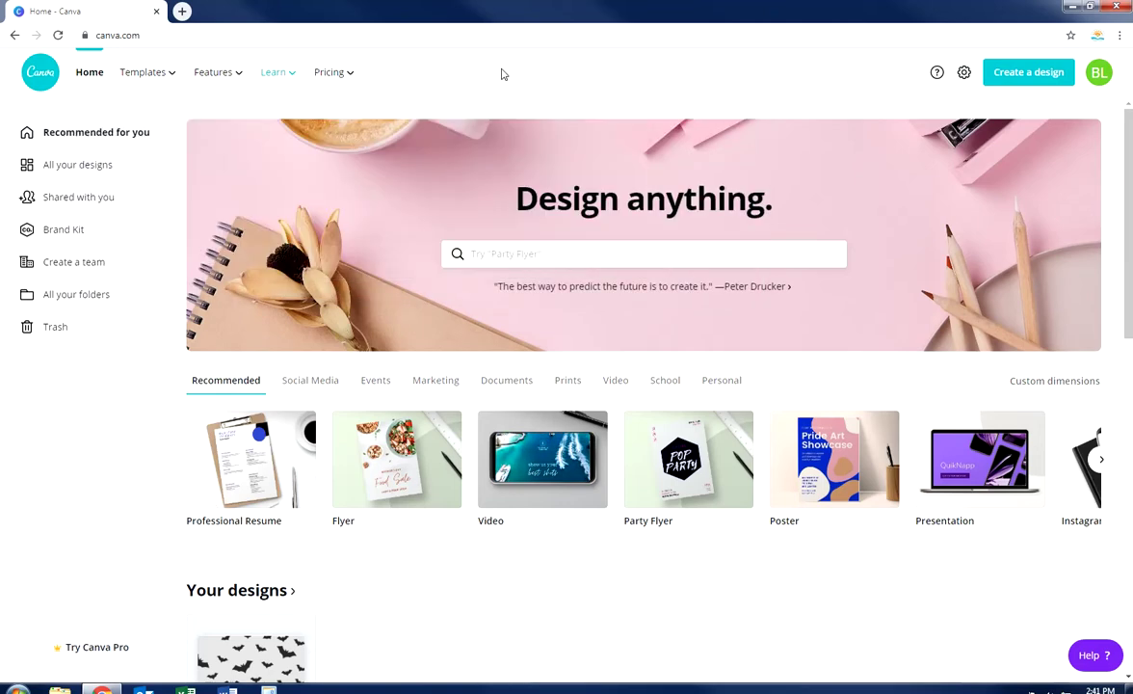
Step: Search Canva templates for 'flyer' and scroll through the results
left_click(650, 260)
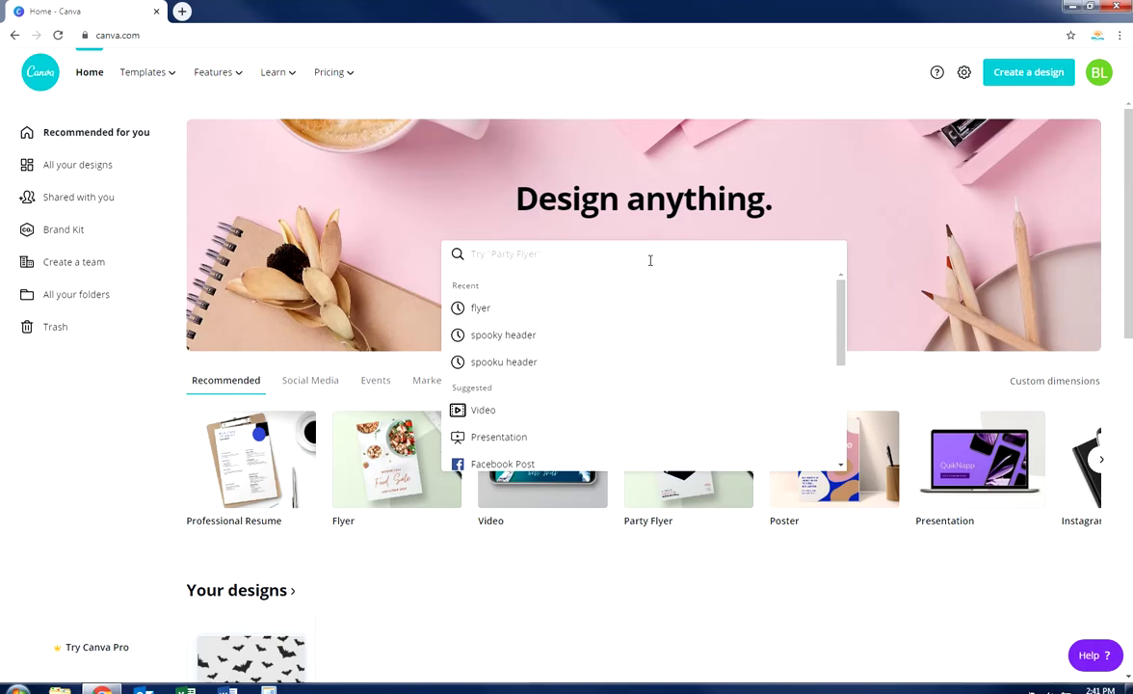
type("flyer")
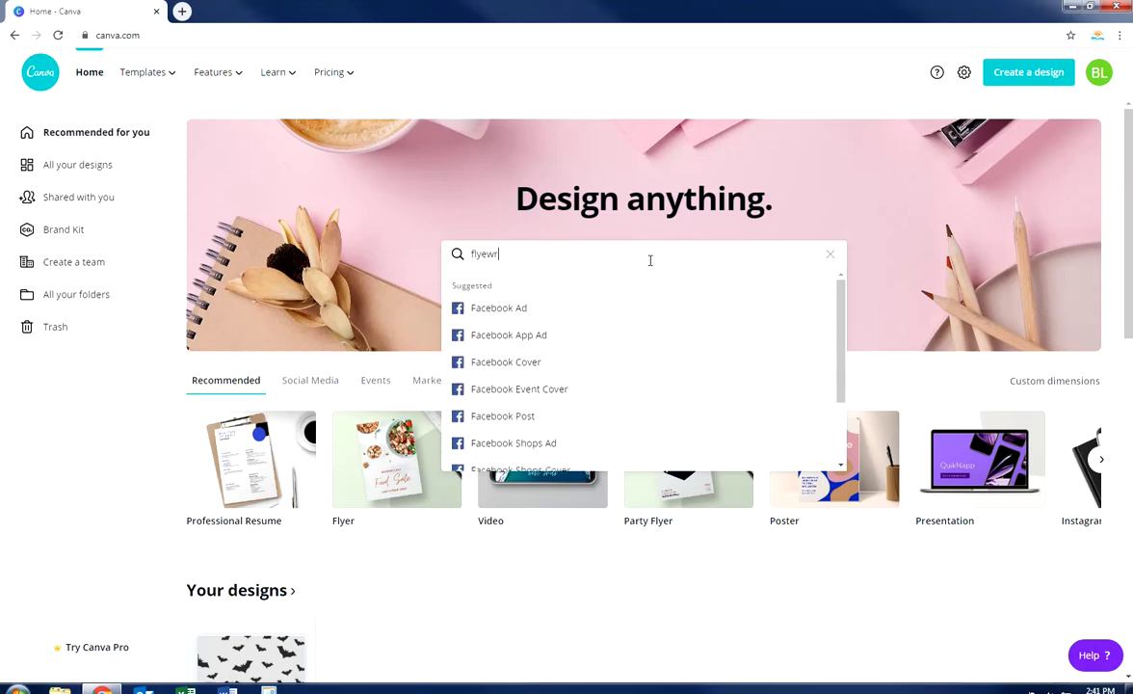
key("Return")
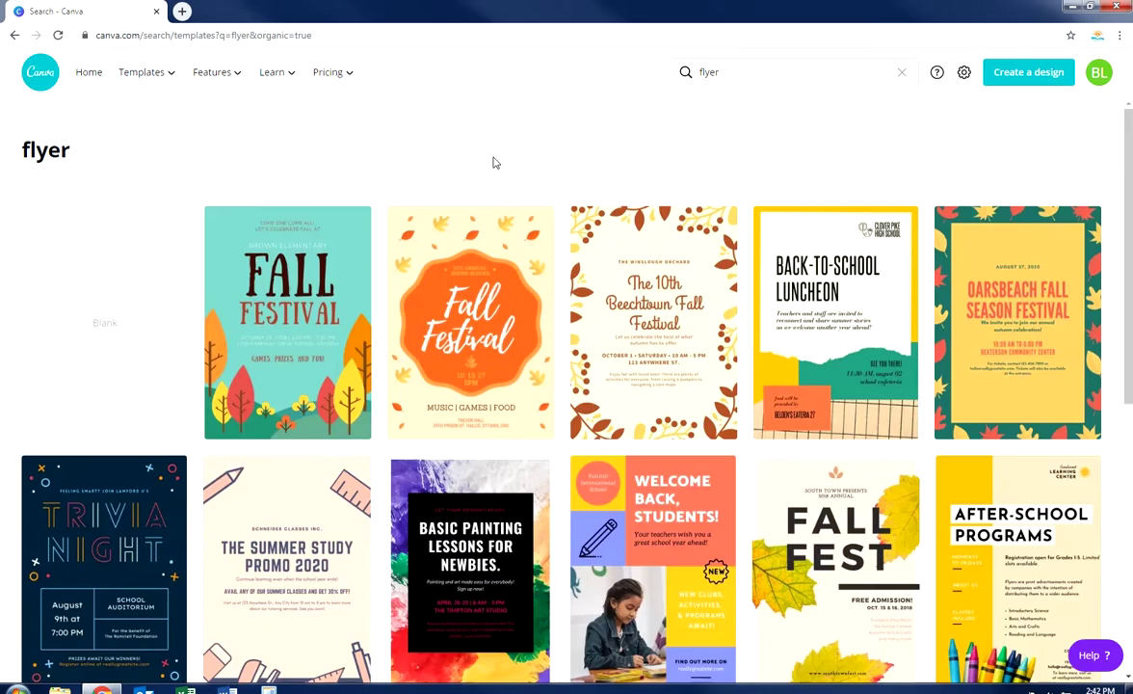
scroll(494, 162, "down", 4)
scroll(490, 236, "down", 8)
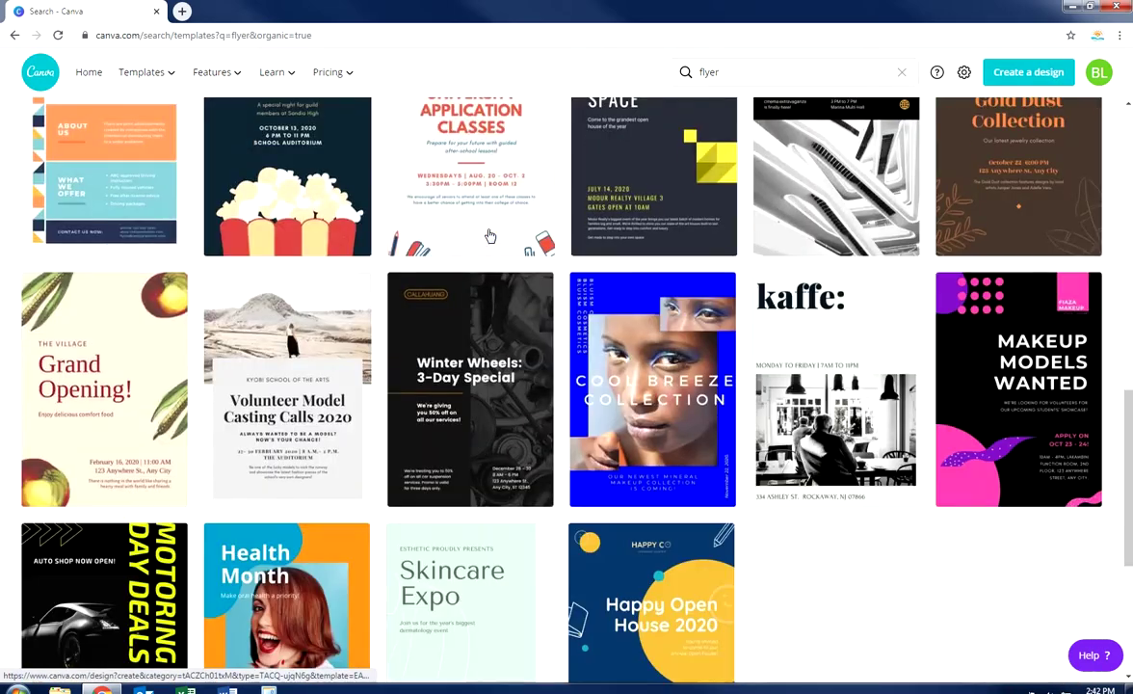
scroll(413, 349, "down", 4)
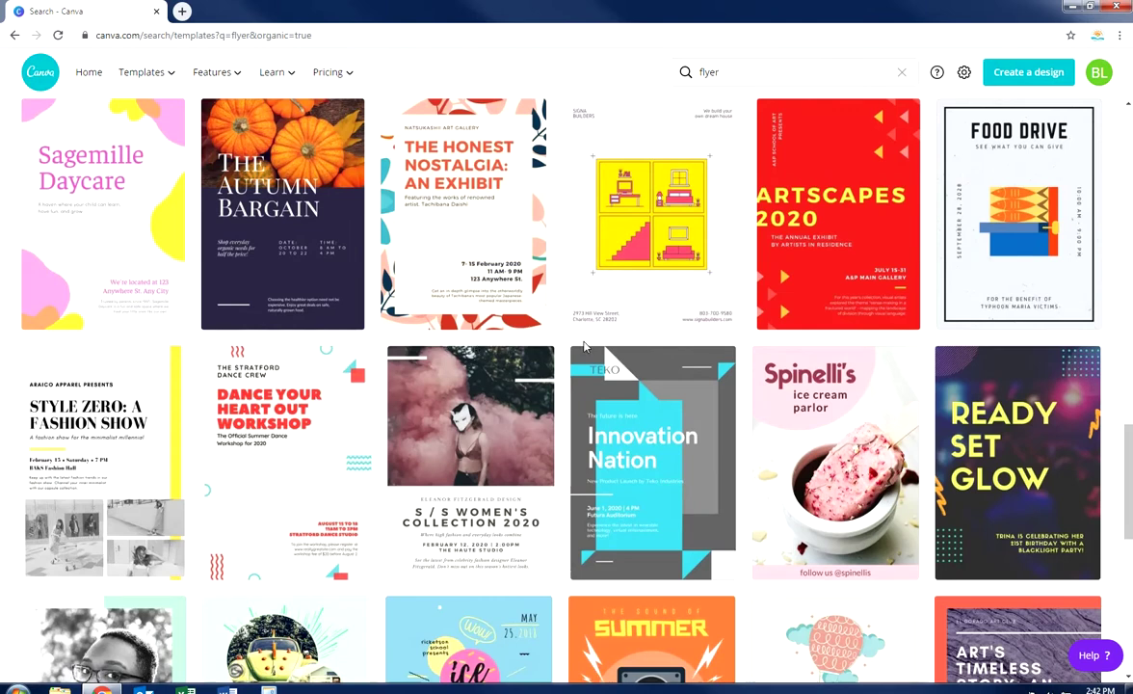
Step: Refine the search to 'halloween flyer' and scroll through the Halloween flyer templates
mouse_move(599, 298)
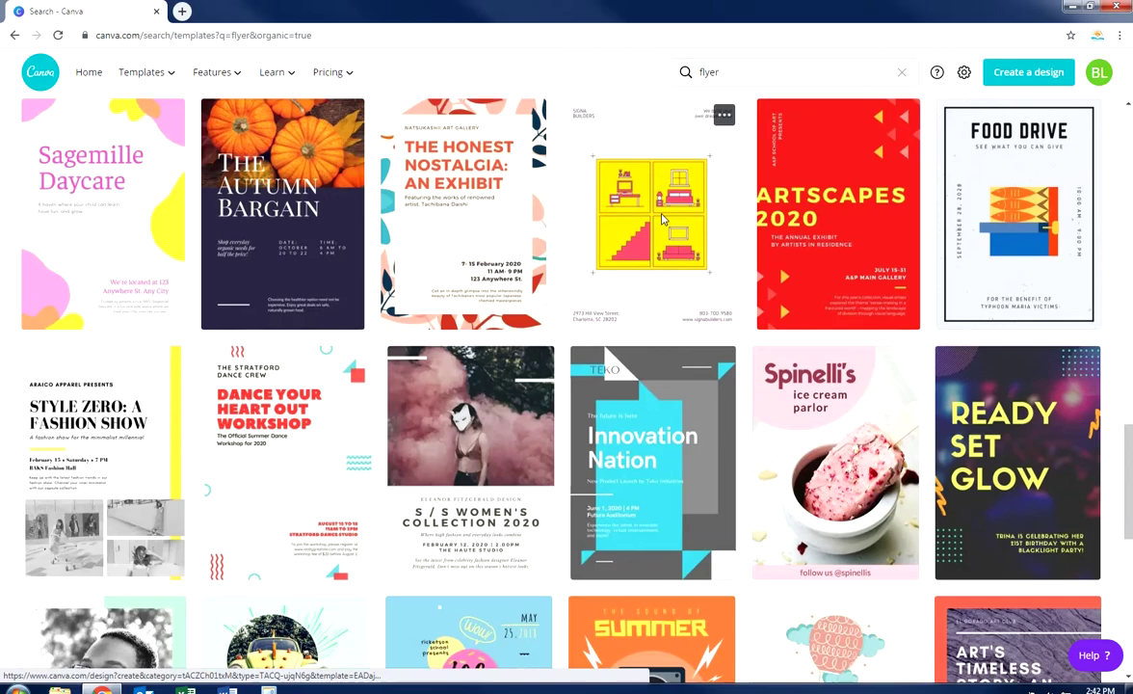
scroll(661, 220, "down", 5)
left_click(703, 75)
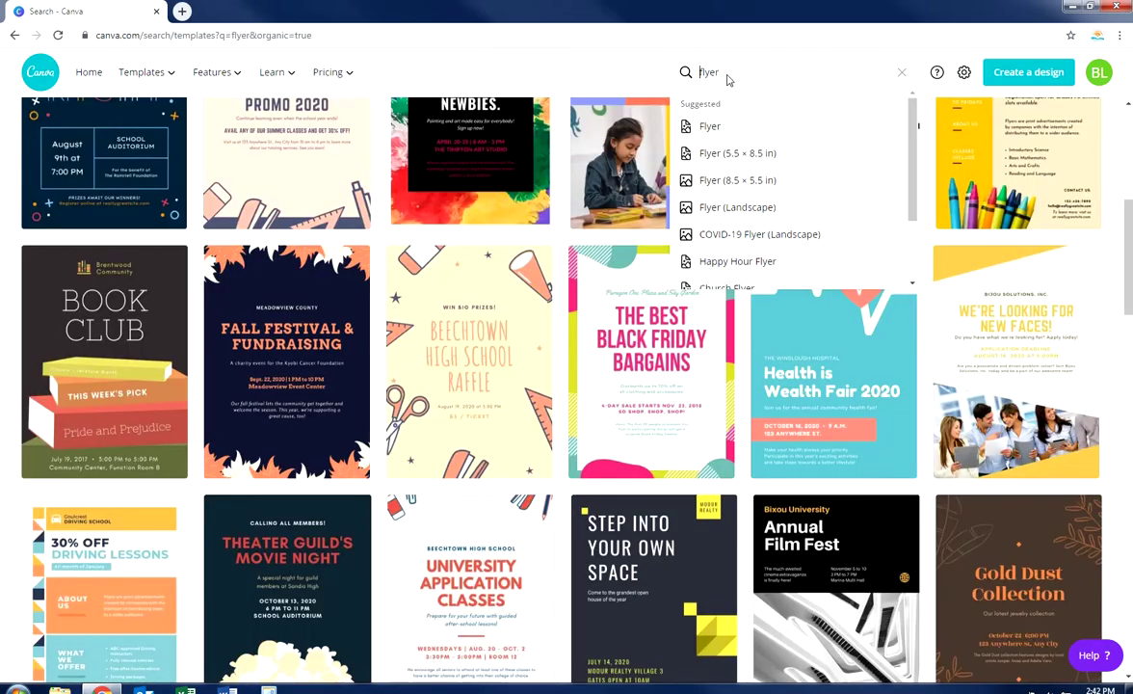
type("hal")
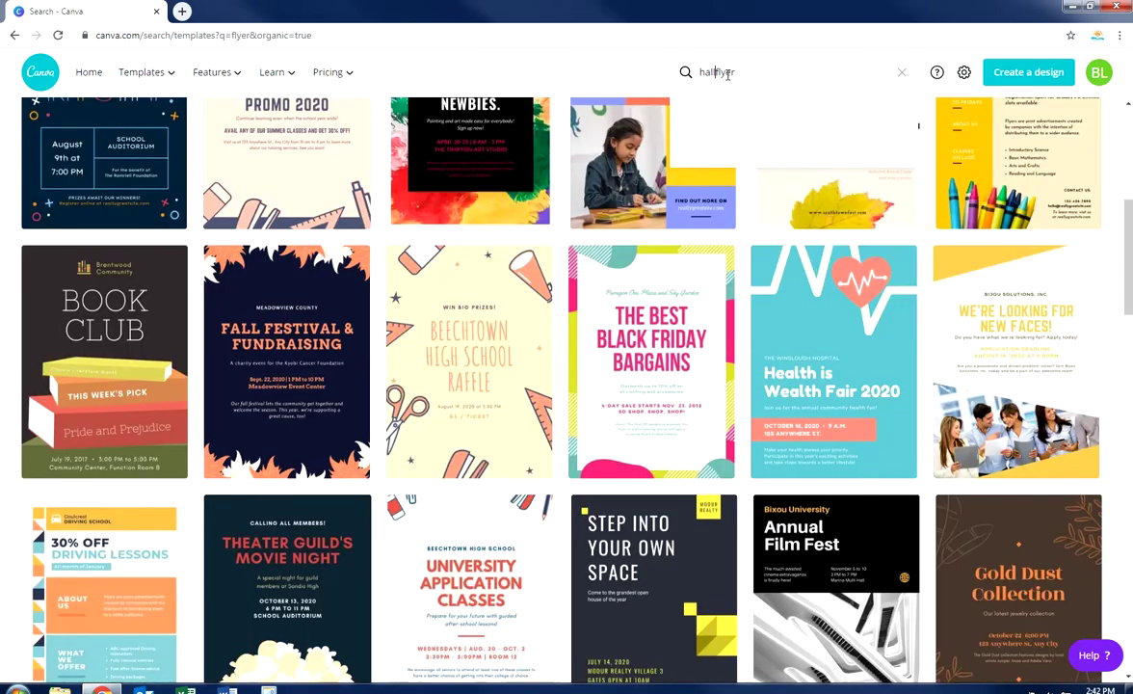
type("loween")
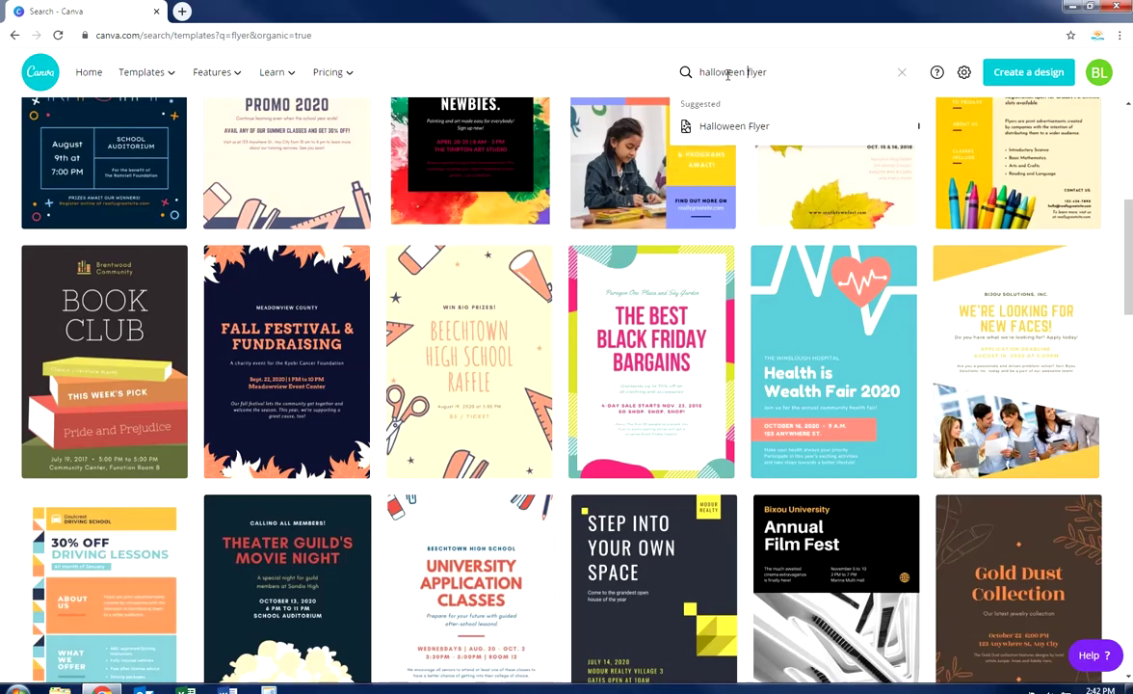
key("Return")
scroll(613, 319, "up", 2)
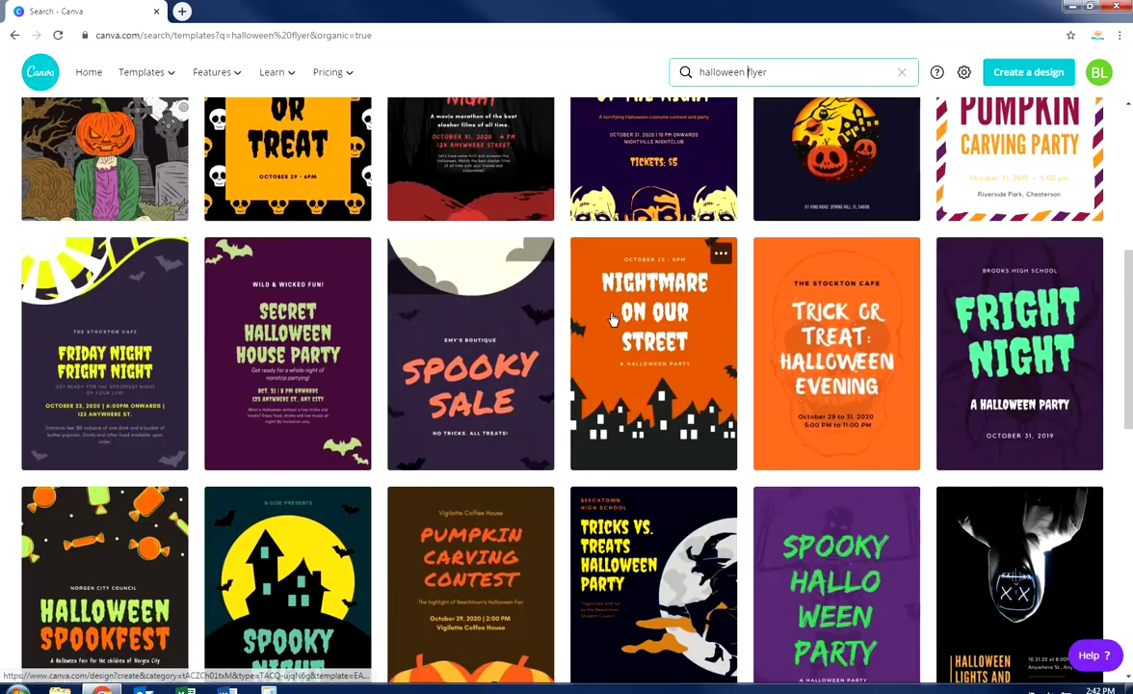
scroll(524, 326, "up", 5)
scroll(521, 331, "down", 5)
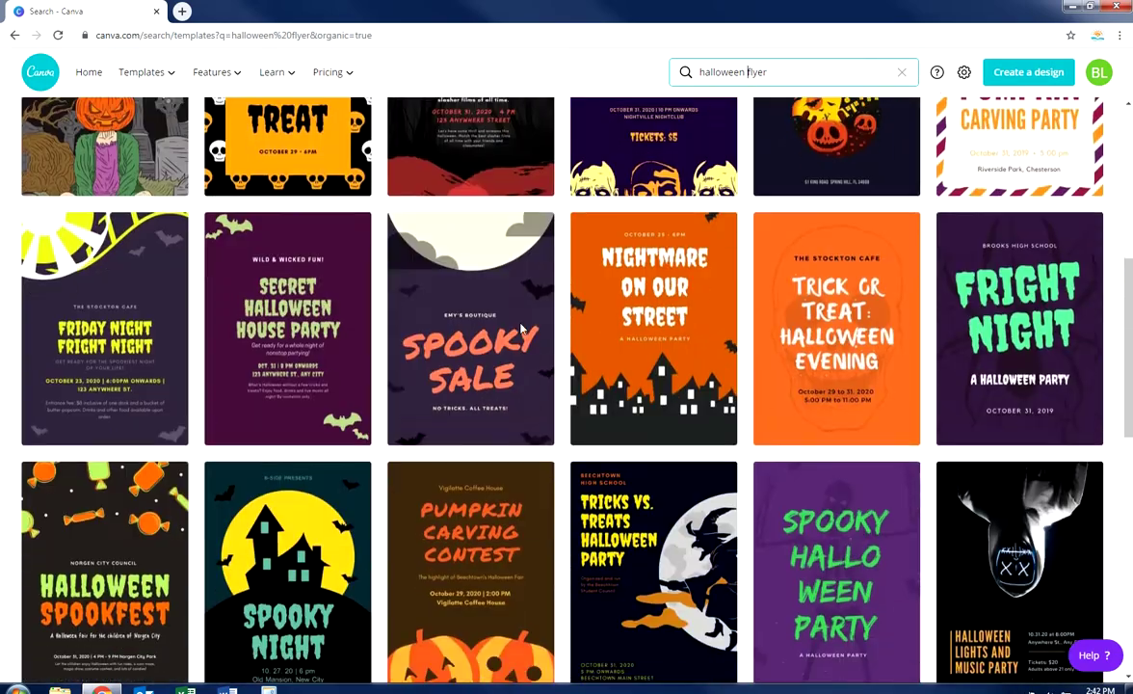
scroll(521, 330, "down", 10)
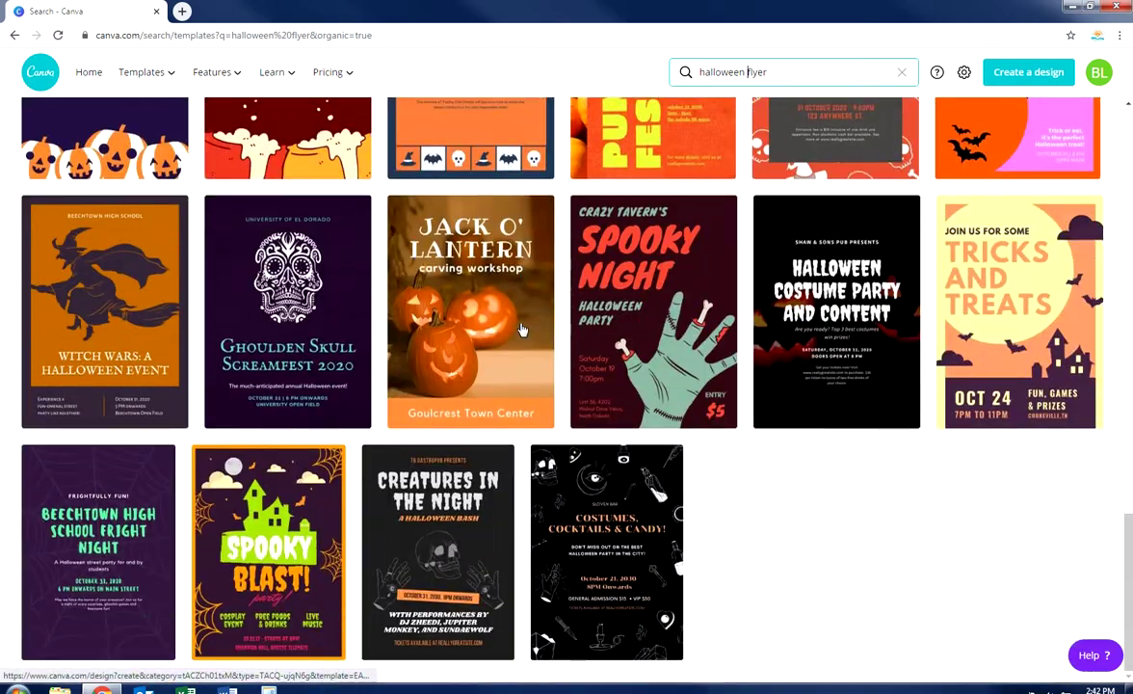
scroll(403, 373, "up", 8)
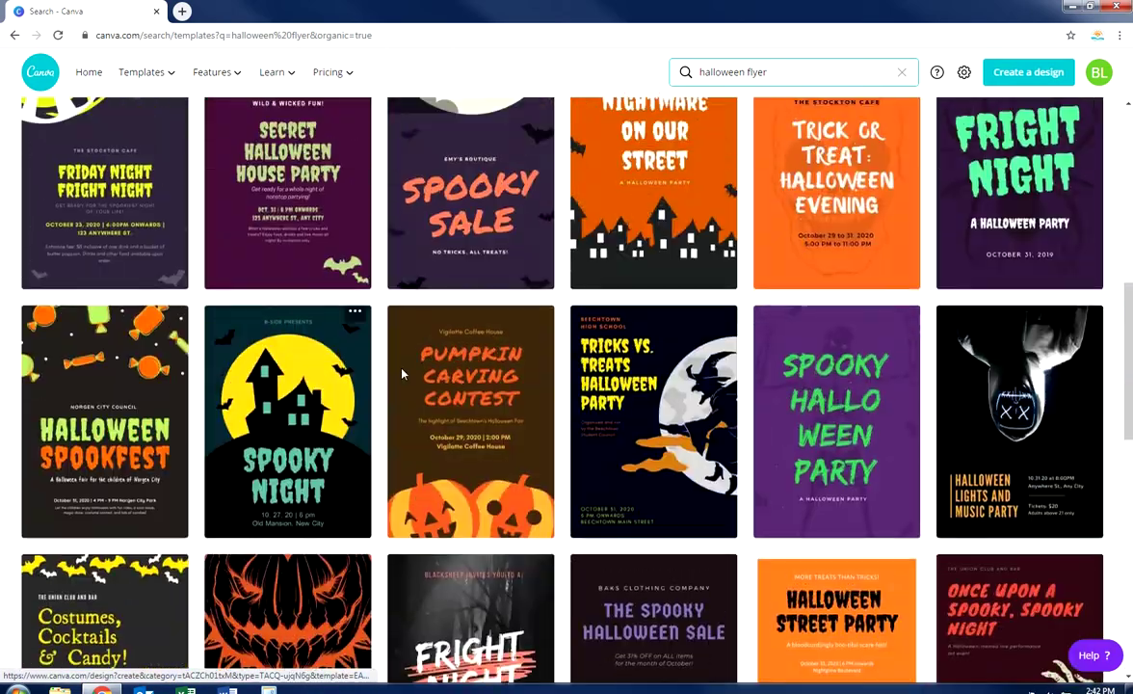
scroll(402, 374, "up", 7)
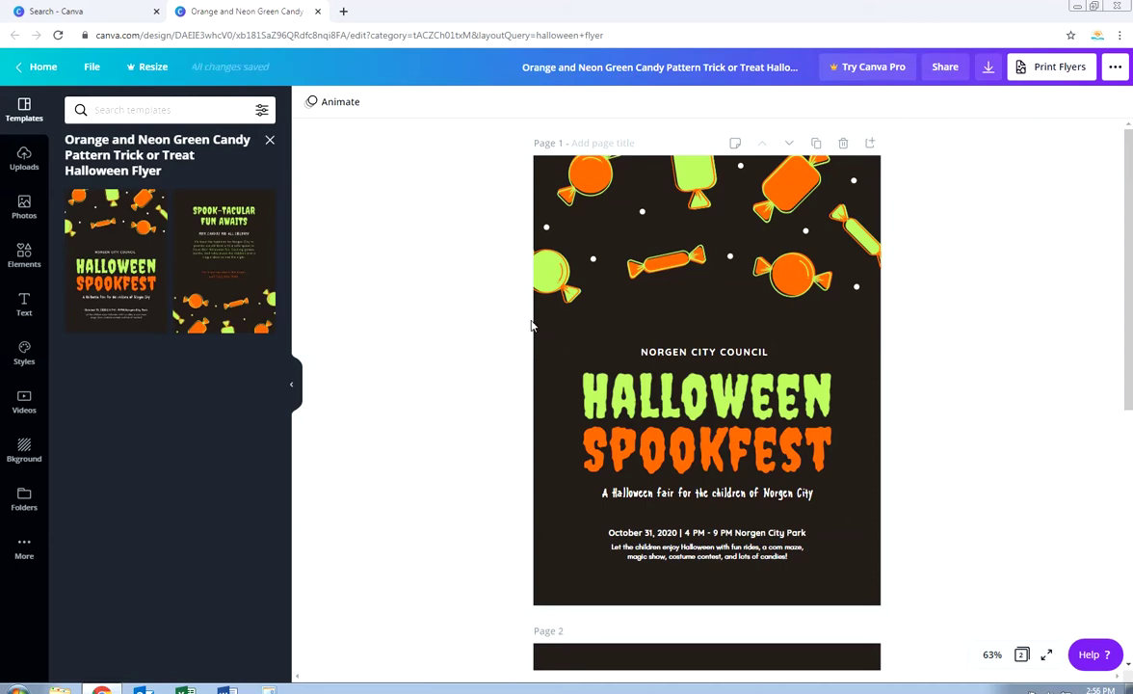
Step: Delete page 2 of the Halloween Spookfest template, leaving one page
scroll(531, 325, "down", 3)
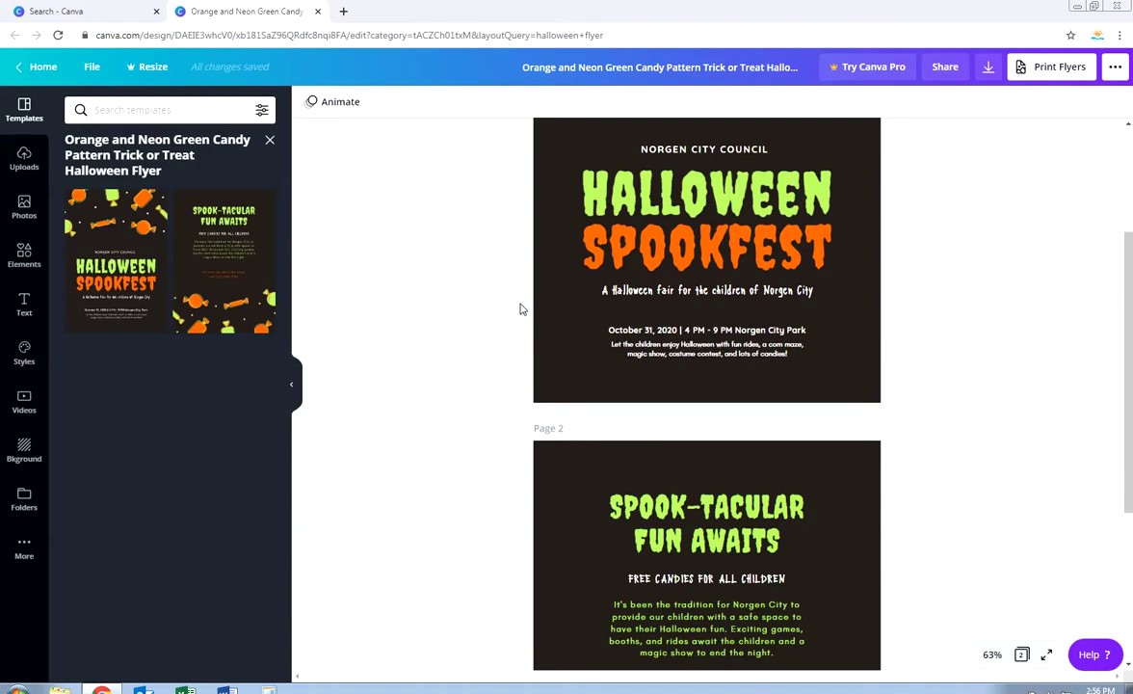
scroll(600, 182, "up", 2)
scroll(518, 400, "down", 5)
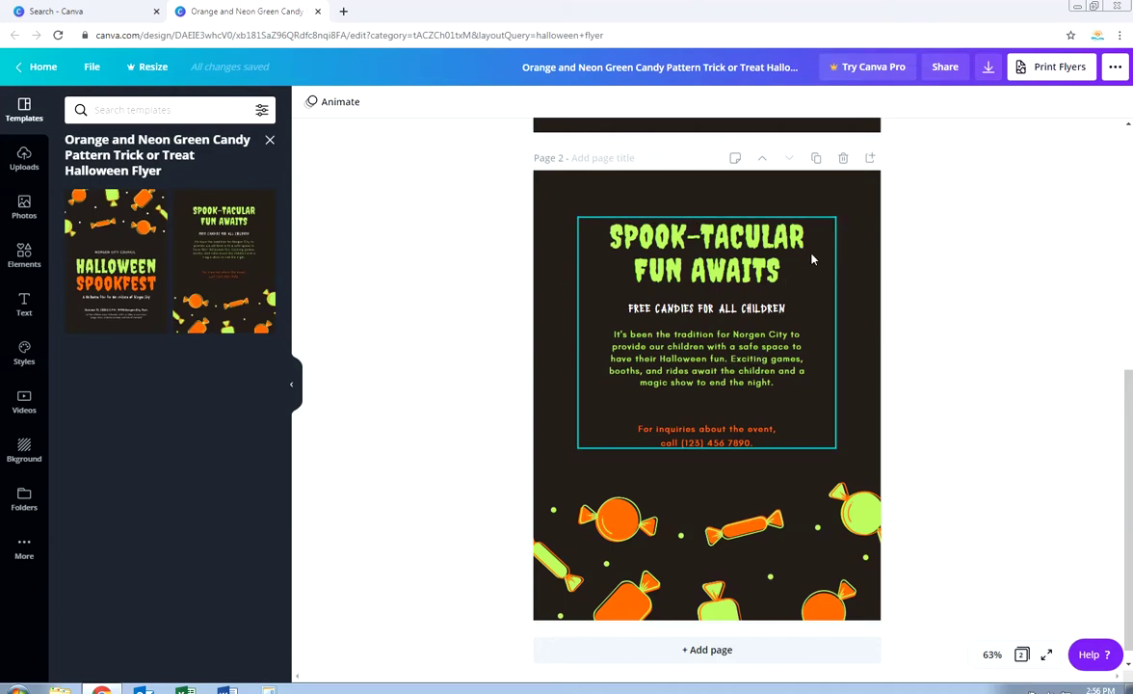
left_click(843, 159)
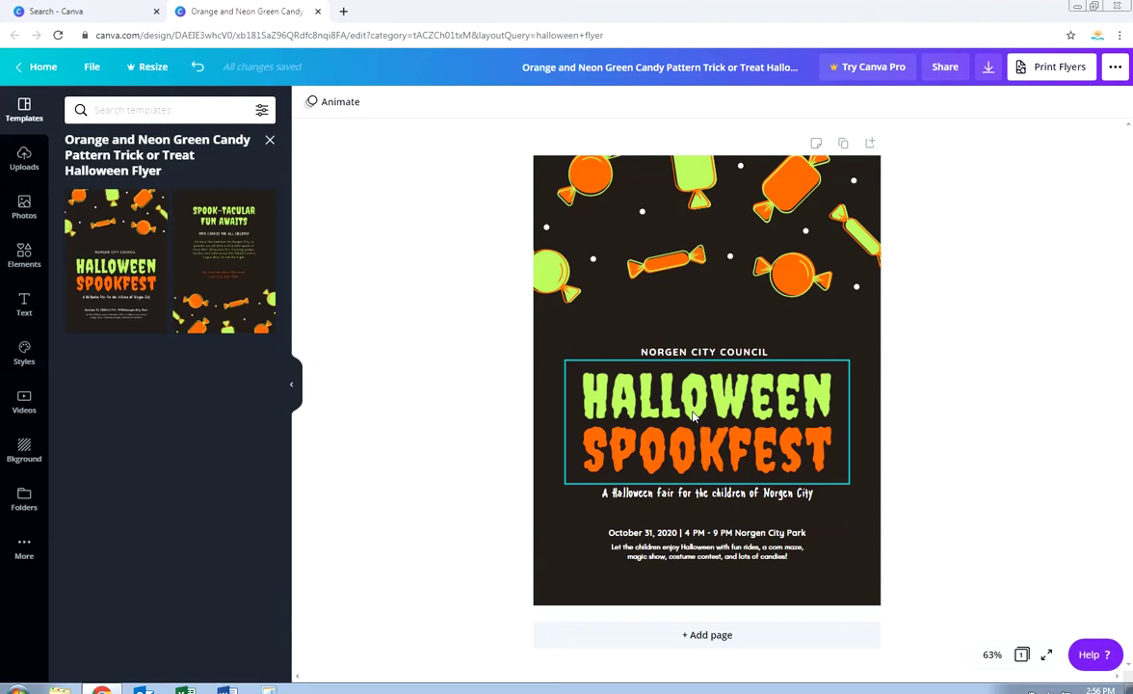
Step: Change SPOOKFEST to BOOKFEST in the headline and colour the new B orange
left_click(692, 415)
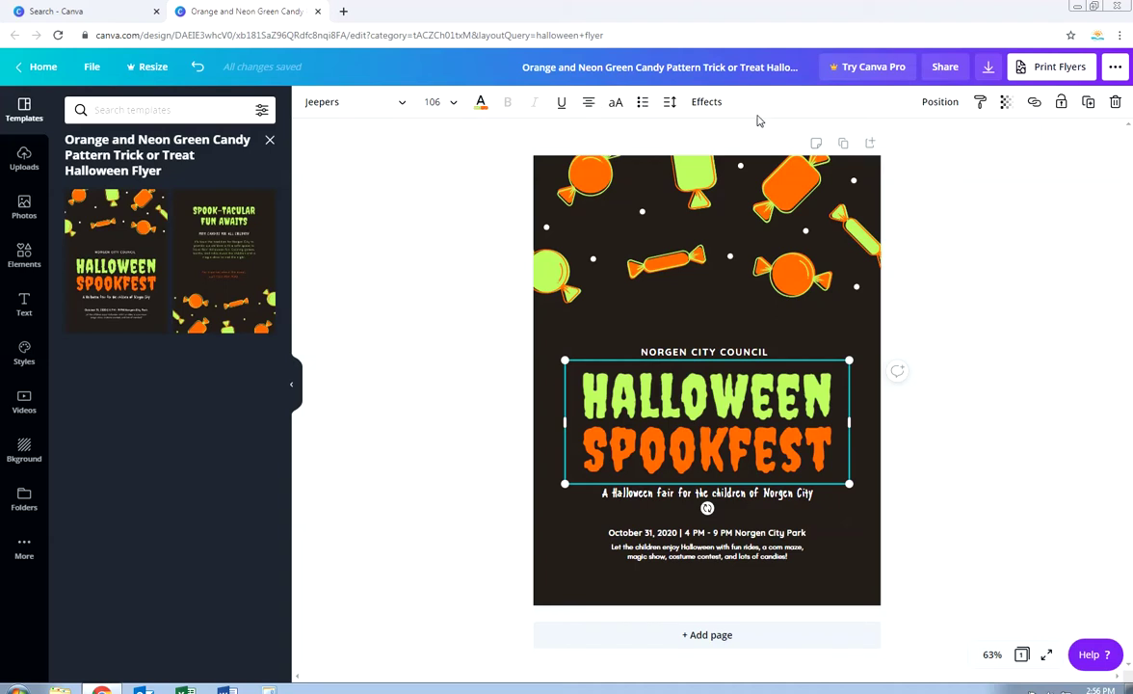
left_click(638, 457)
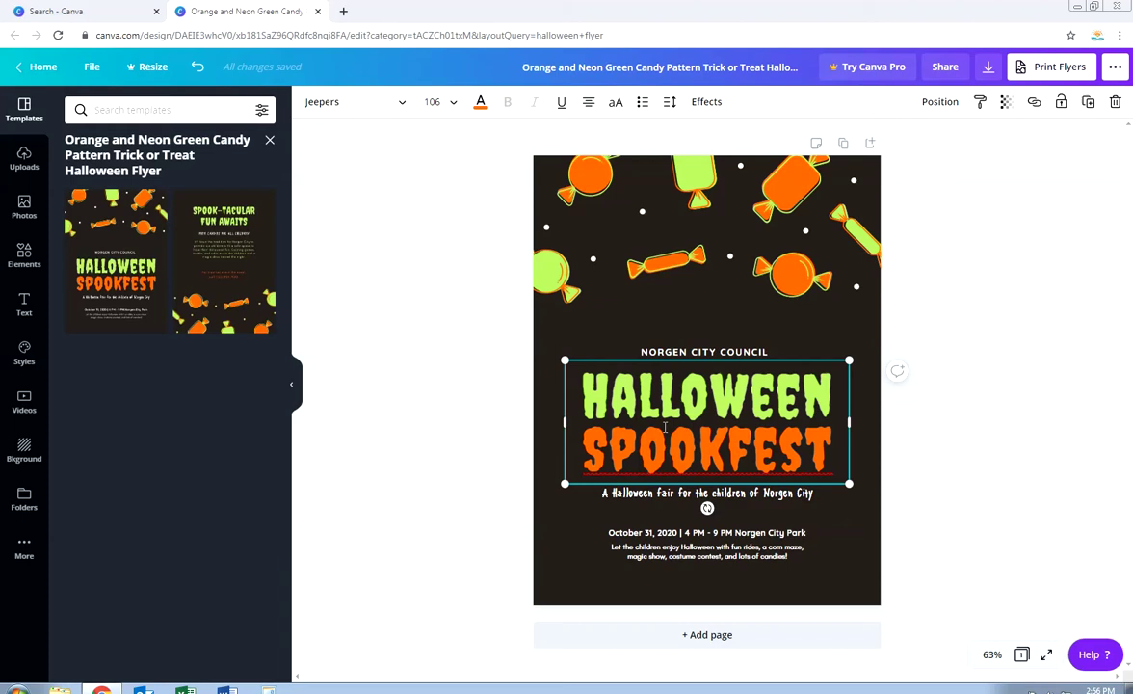
key("BackSpace")
key("BackSpace")
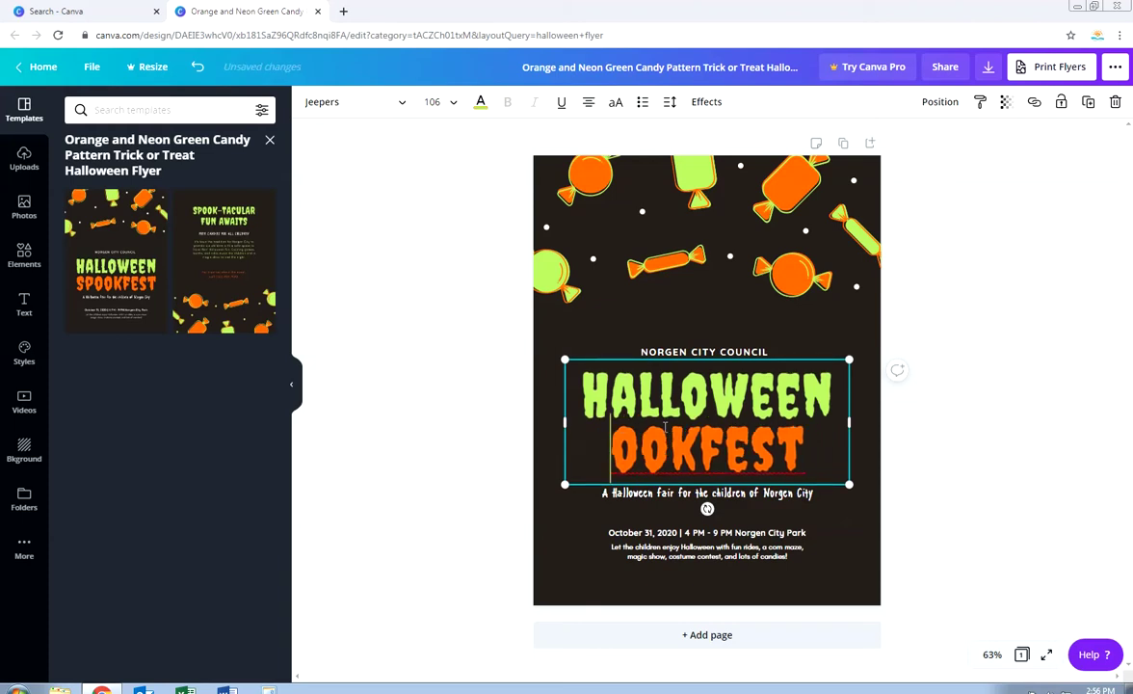
type("B")
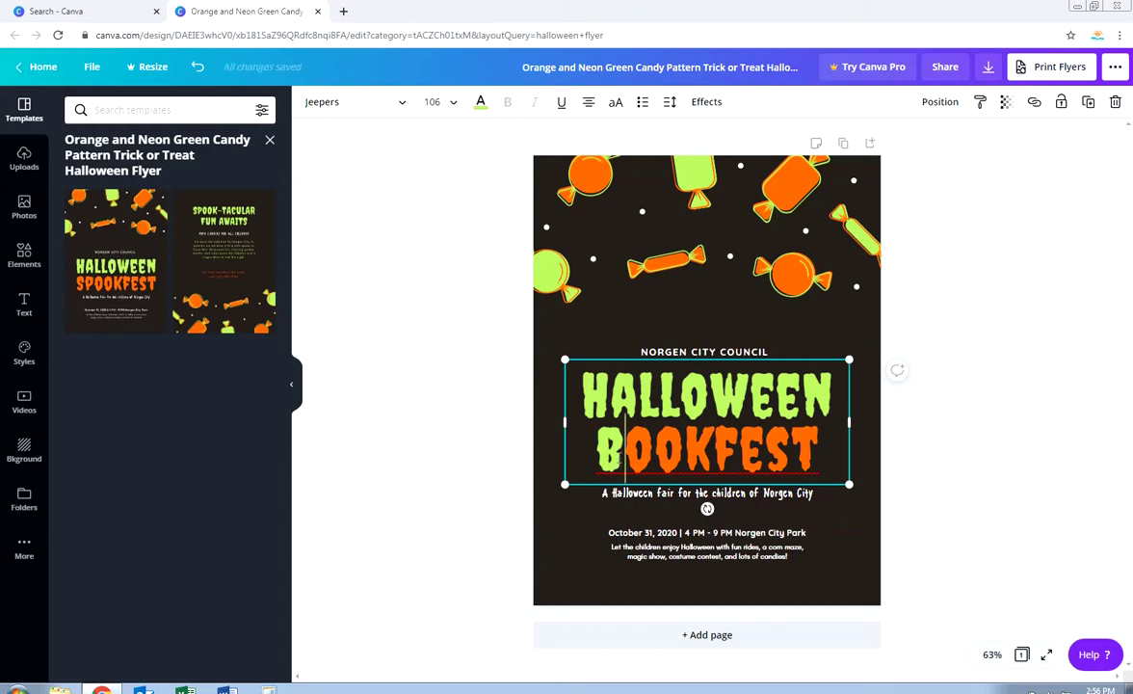
left_click_drag(595, 453, 610, 458)
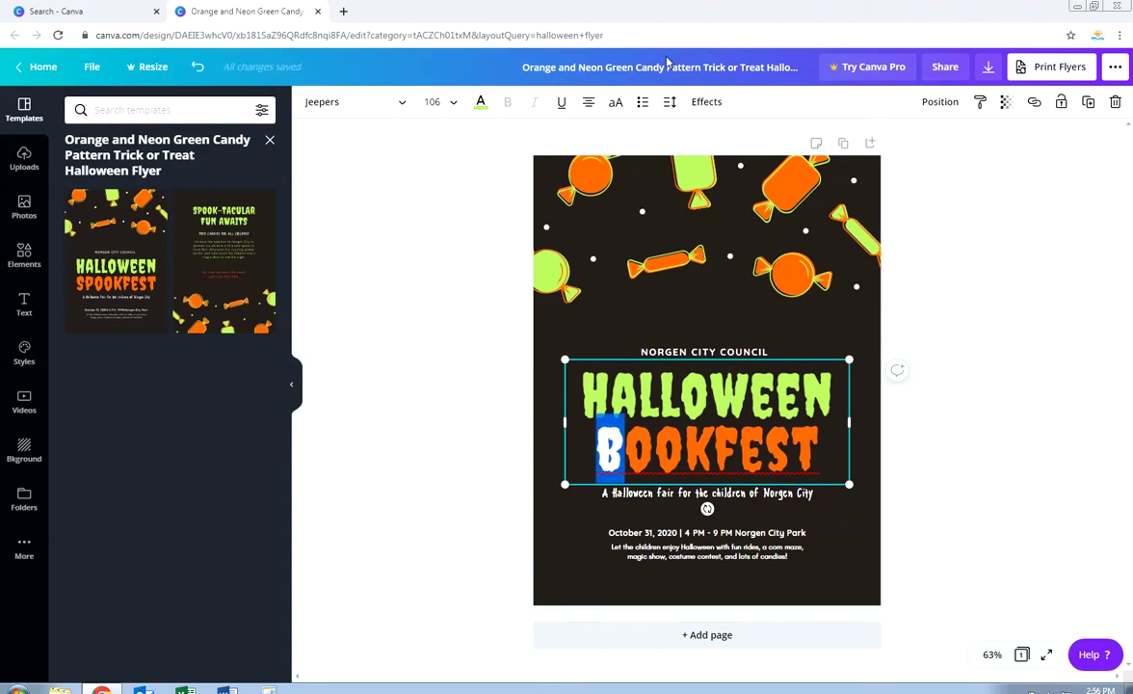
left_click(482, 103)
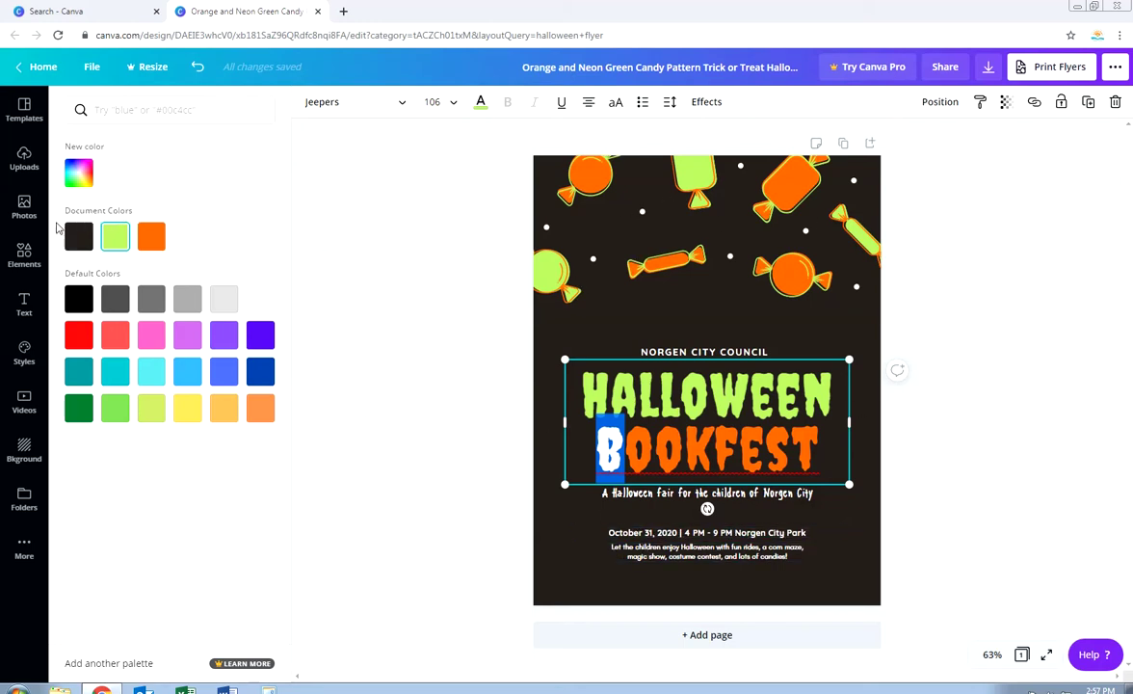
left_click(151, 236)
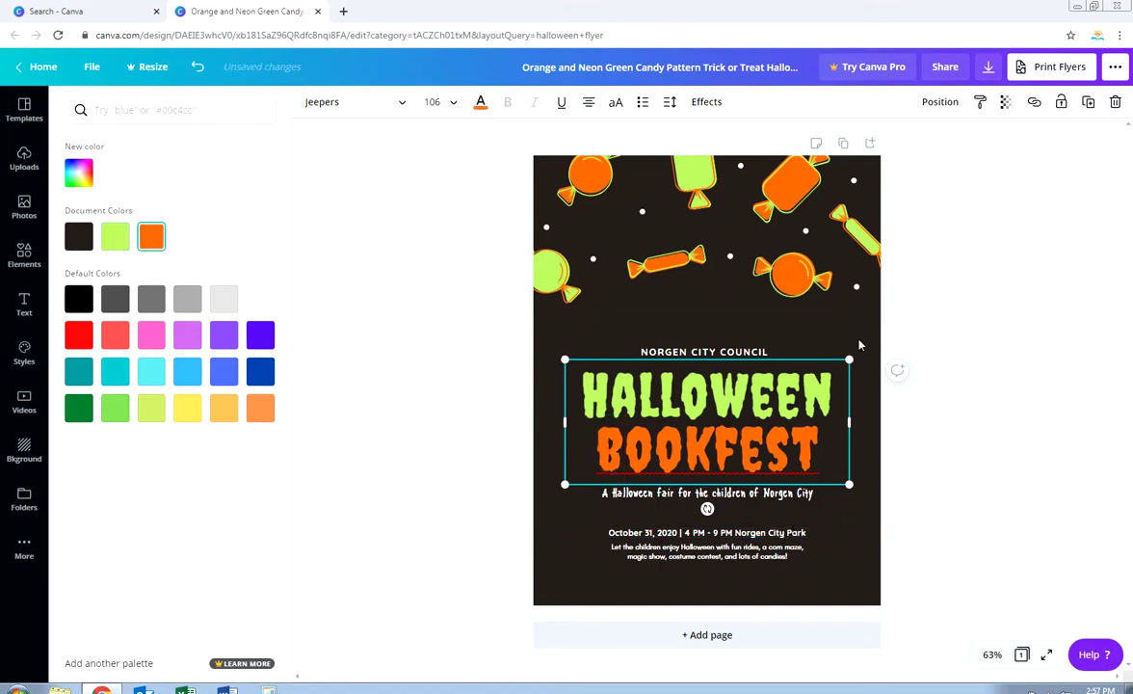
key("Escape")
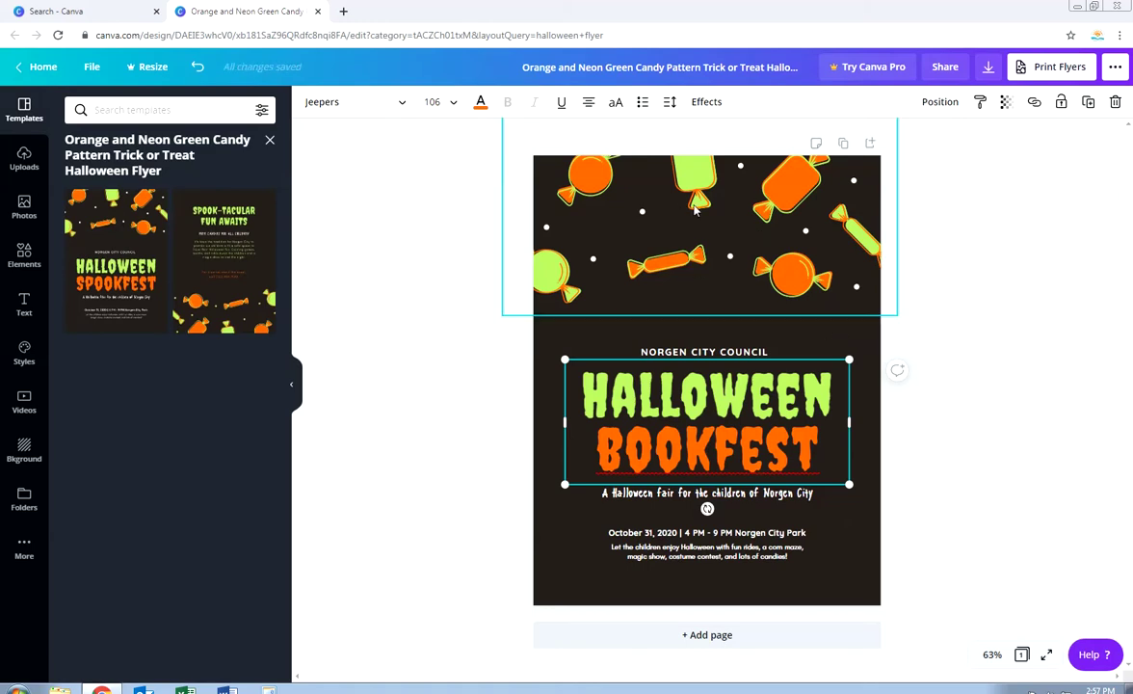
left_click(695, 210)
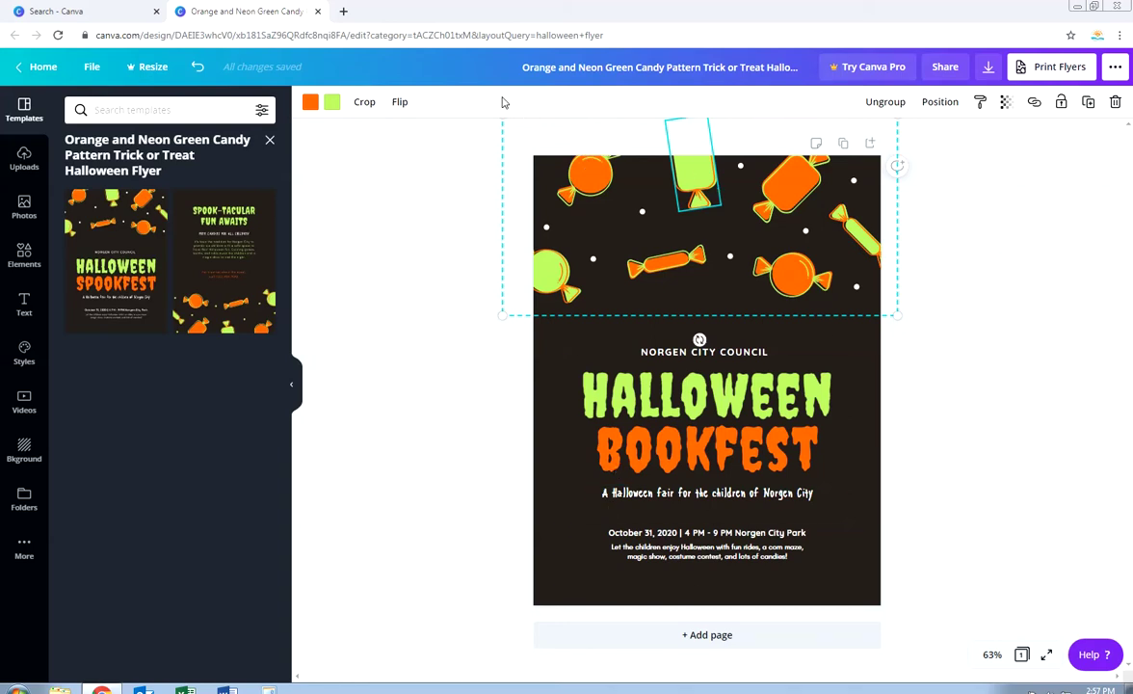
left_click(549, 516)
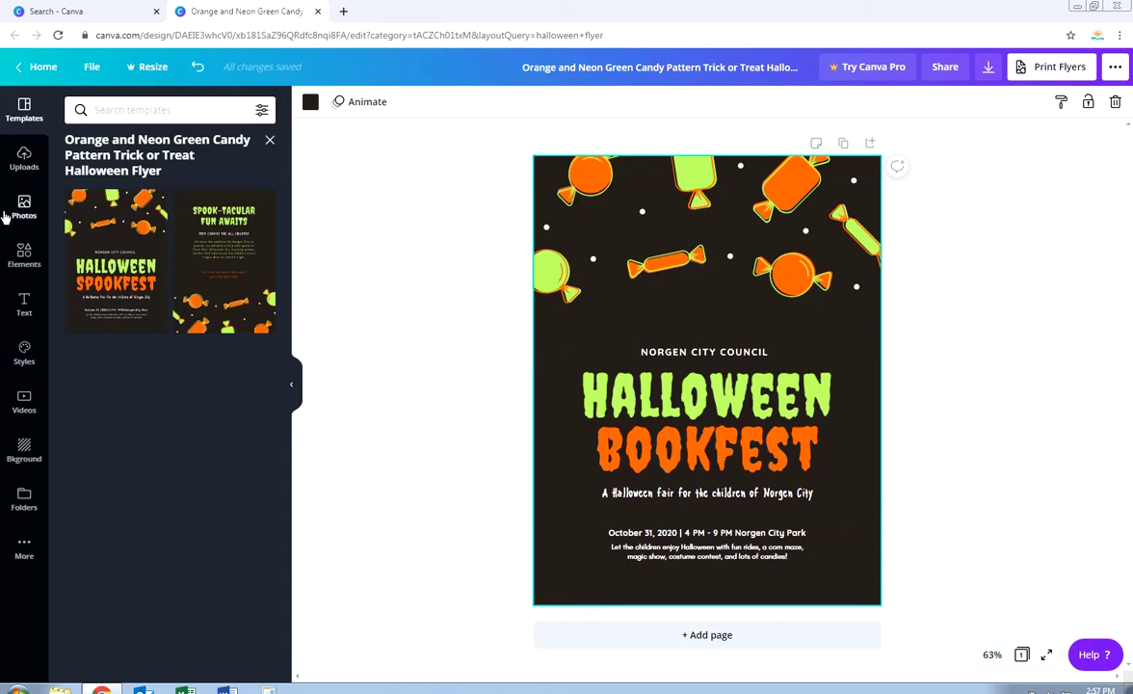
Step: Look through the Background, Videos and Styles panels
left_click(25, 453)
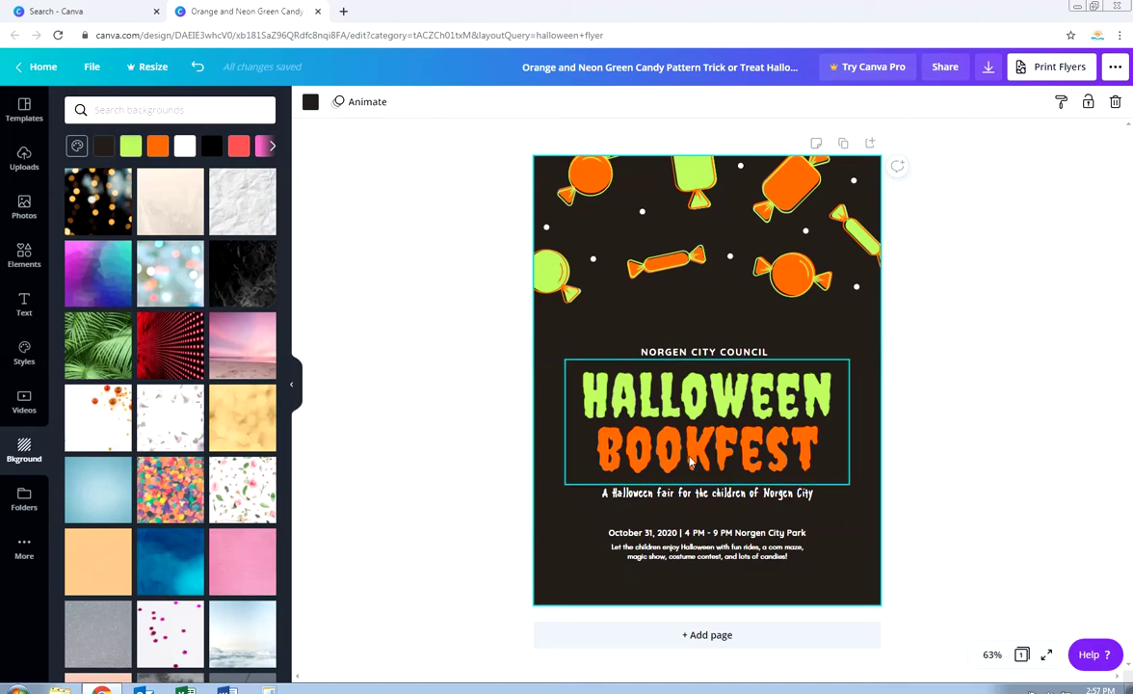
left_click(20, 402)
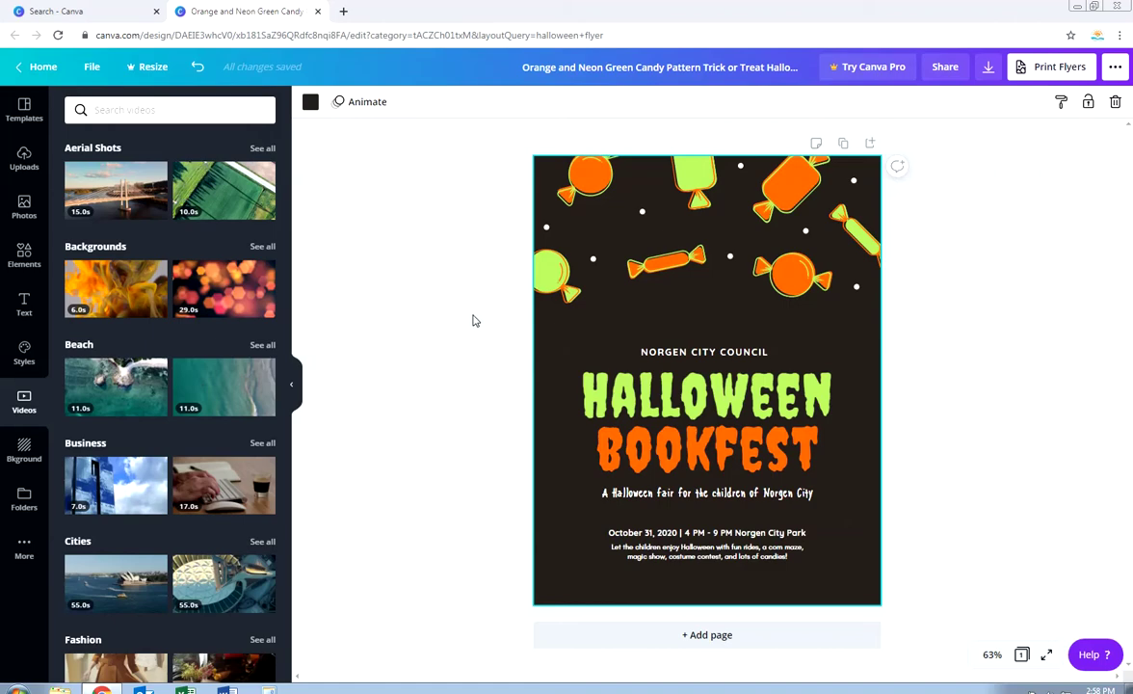
left_click(26, 355)
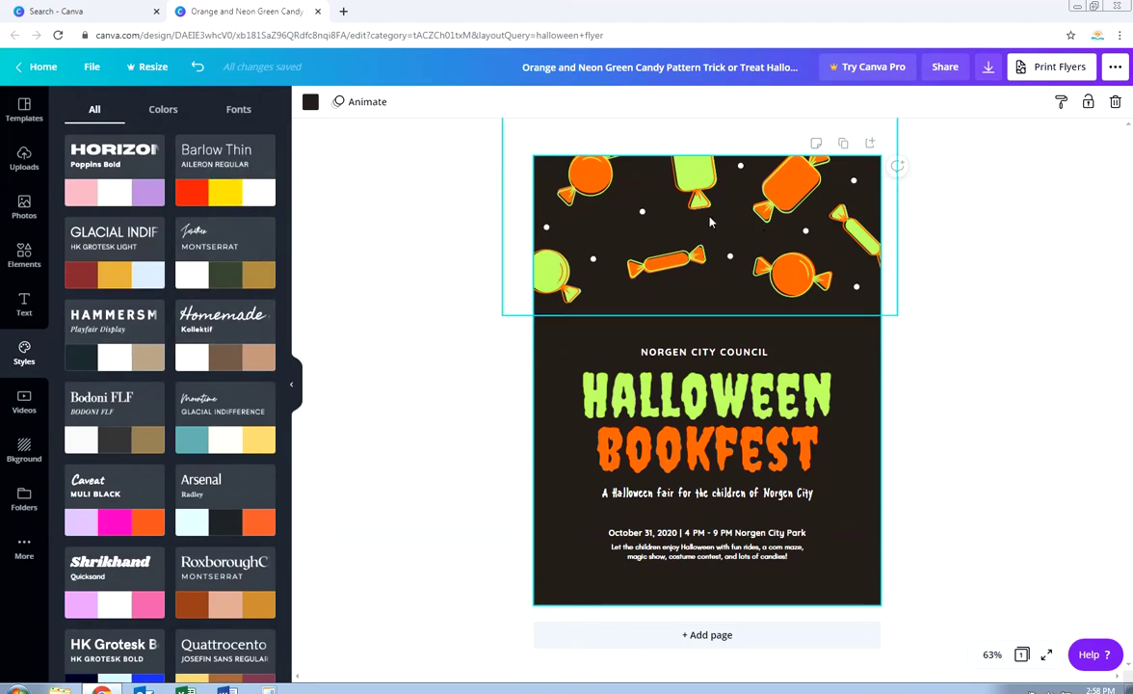
Step: Add a trial heading, delete it, and reselect the HALLOWEEN BOOKFEST headline
left_click(23, 304)
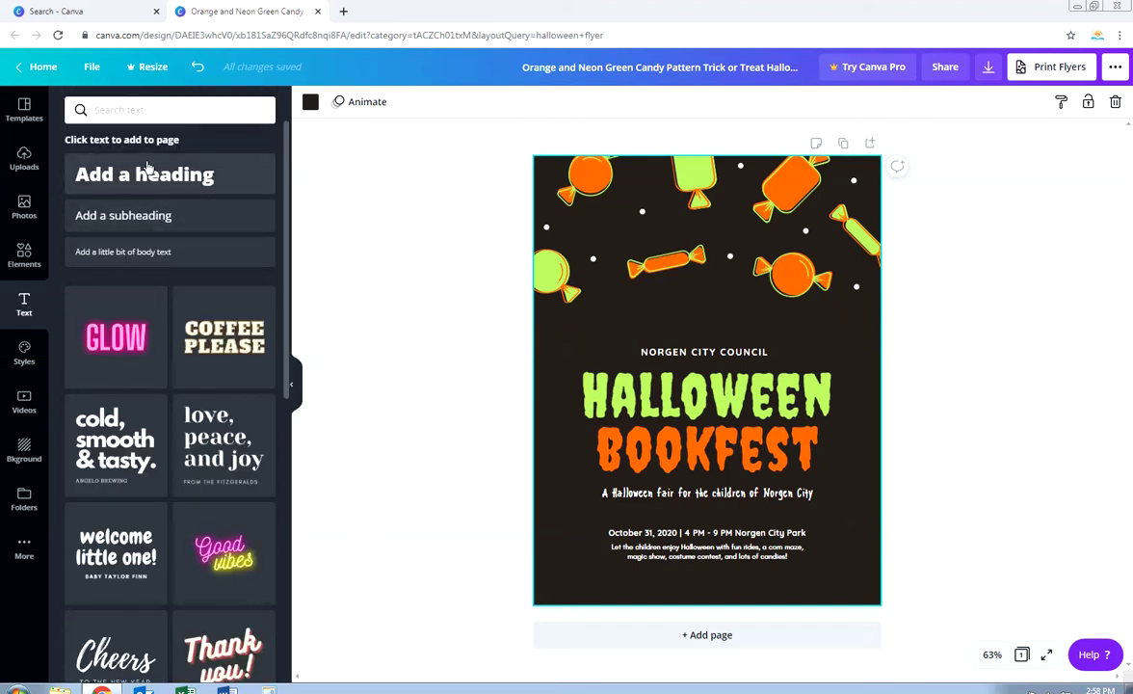
left_click(161, 171)
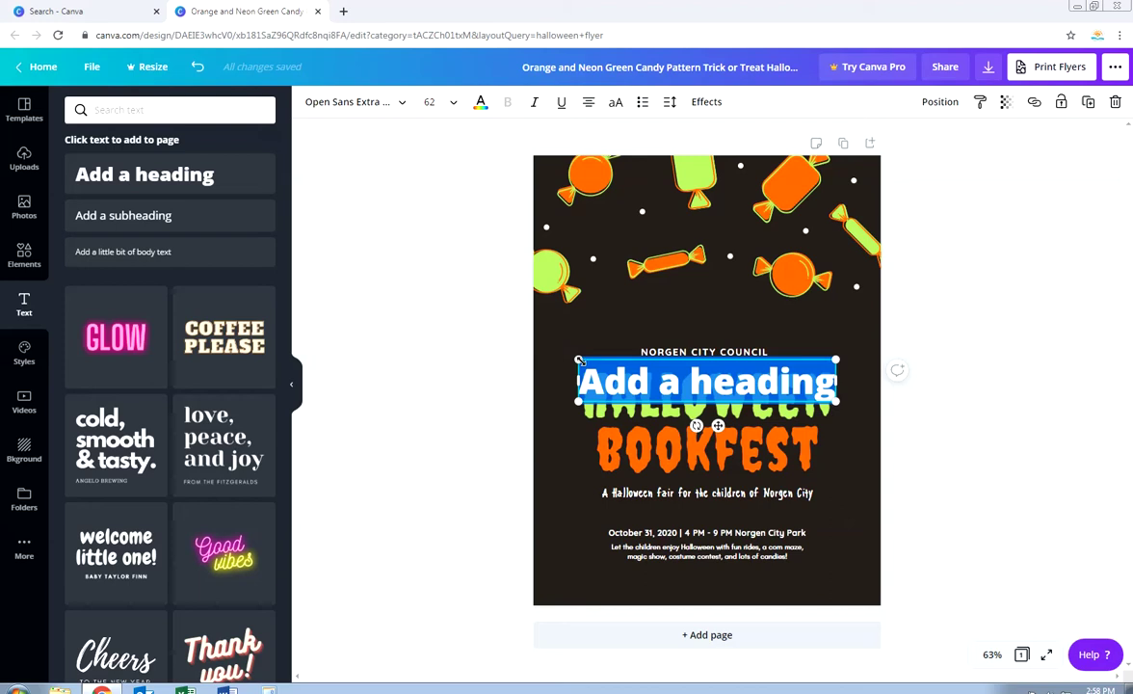
key("BackSpace")
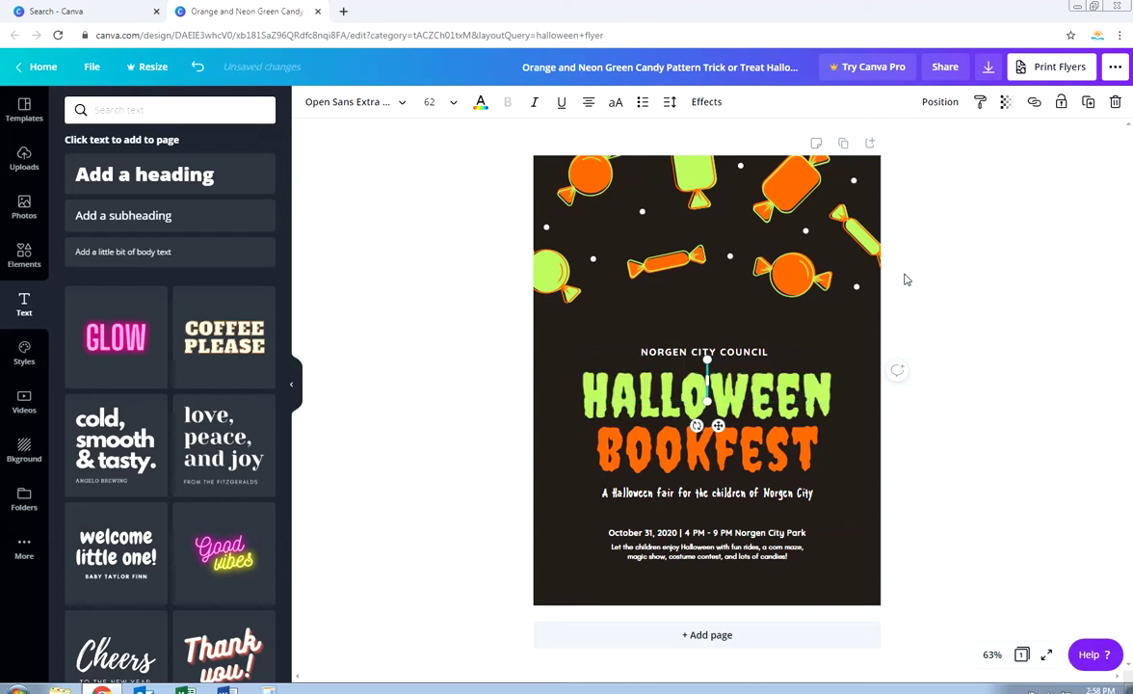
left_click(651, 386)
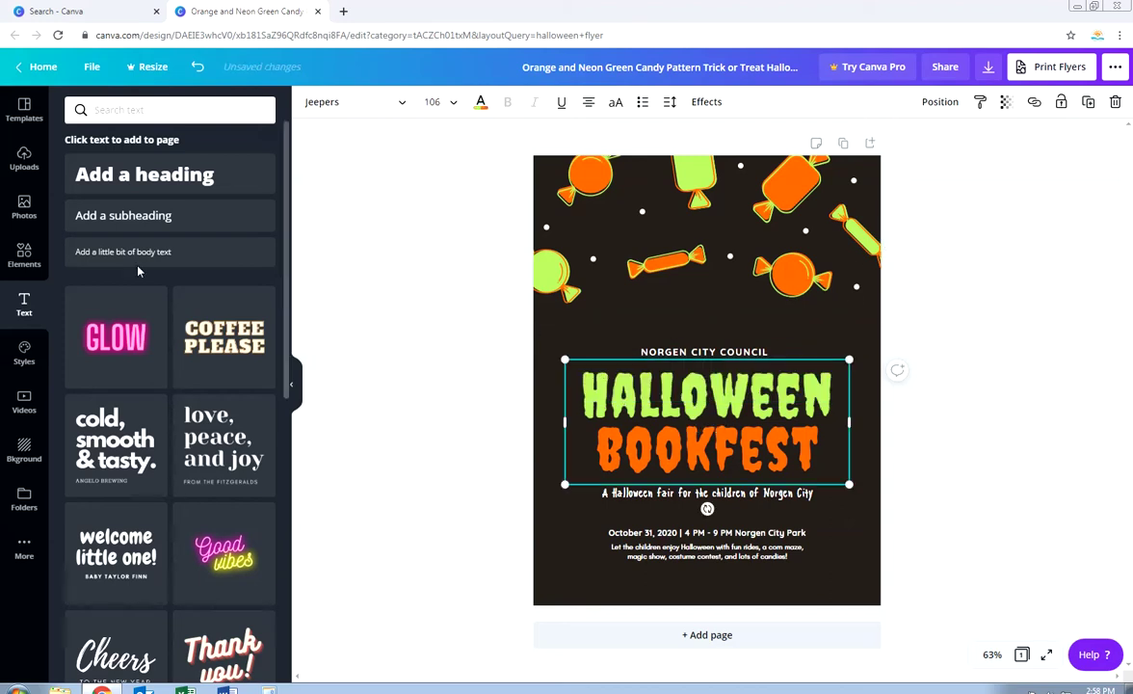
Step: Scroll through the Elements library, then bring up the trending stock photos
left_click(25, 254)
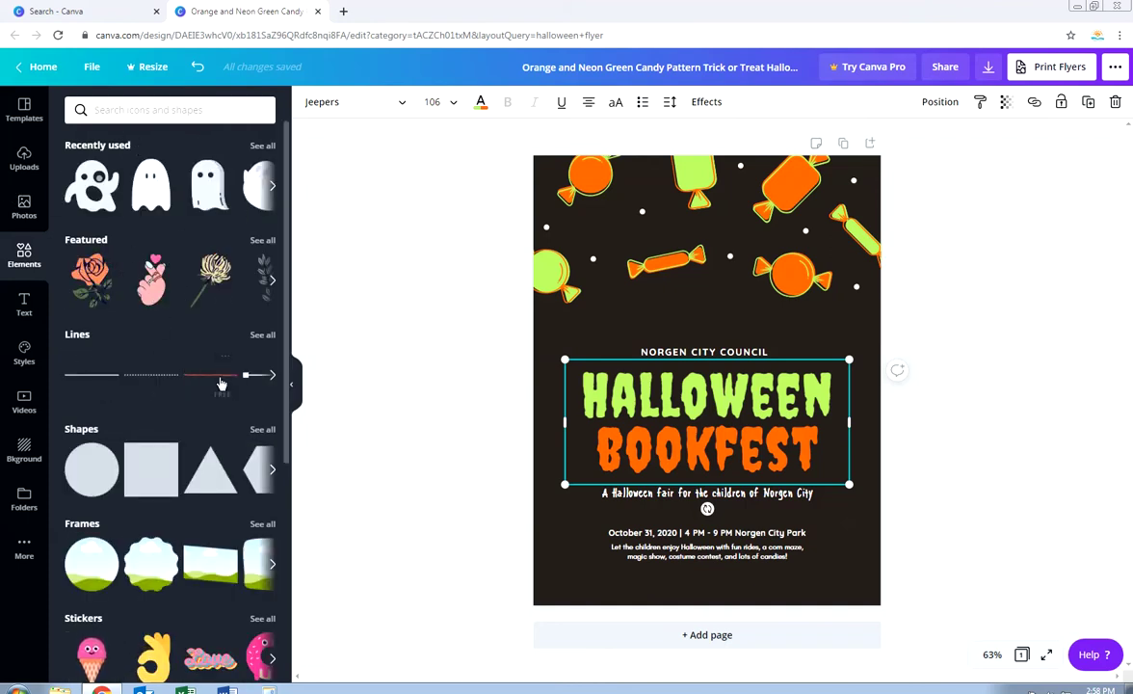
scroll(219, 383, "down", 4)
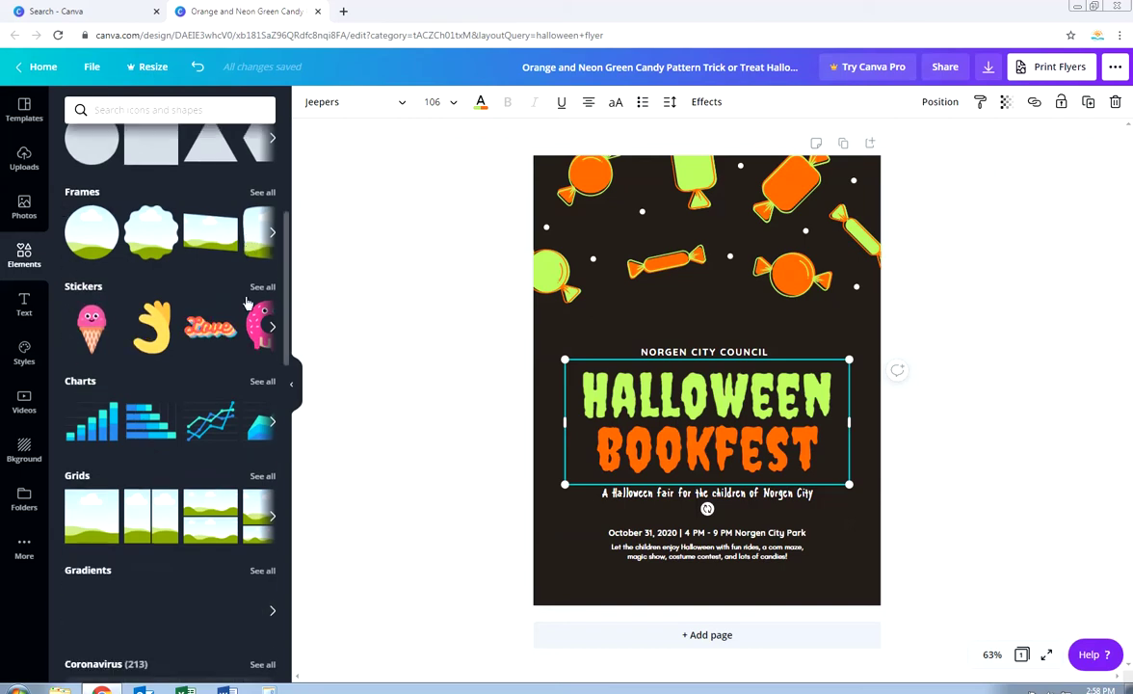
scroll(247, 303, "down", 2)
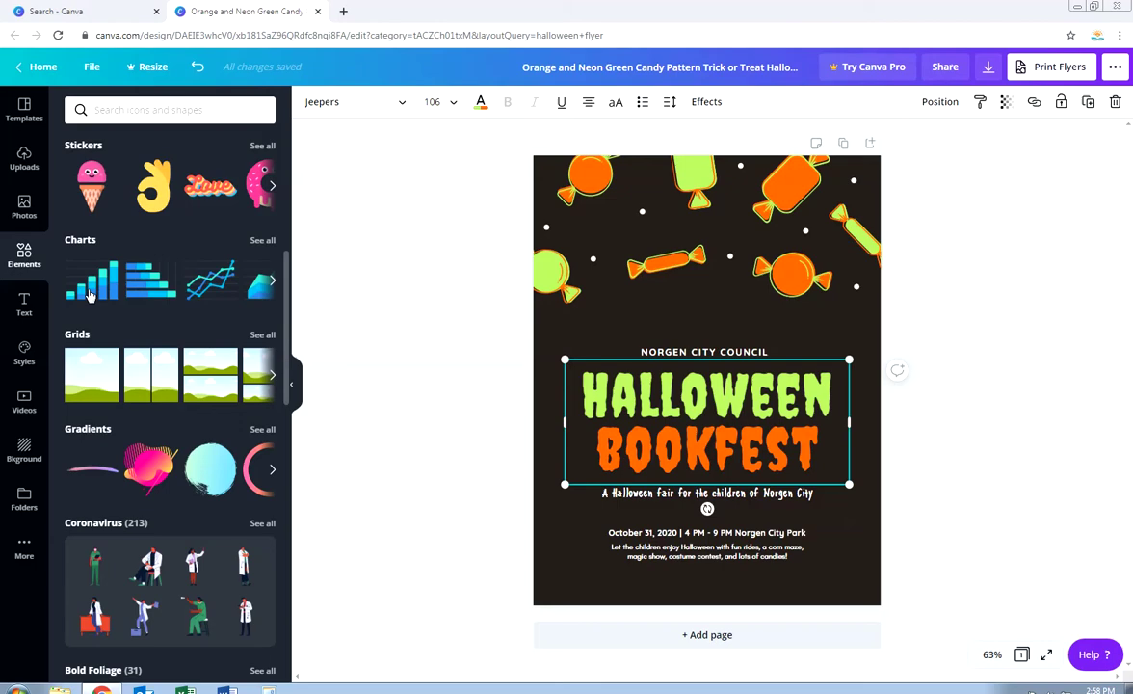
scroll(154, 405, "down", 7)
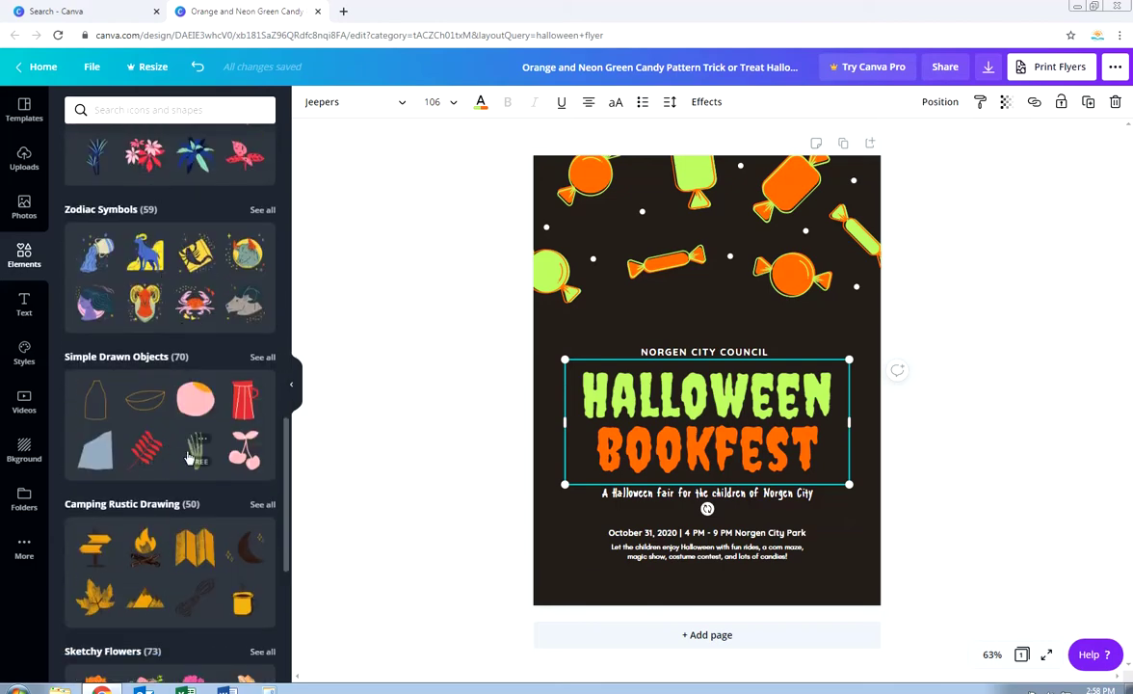
scroll(190, 456, "up", 10)
left_click(24, 207)
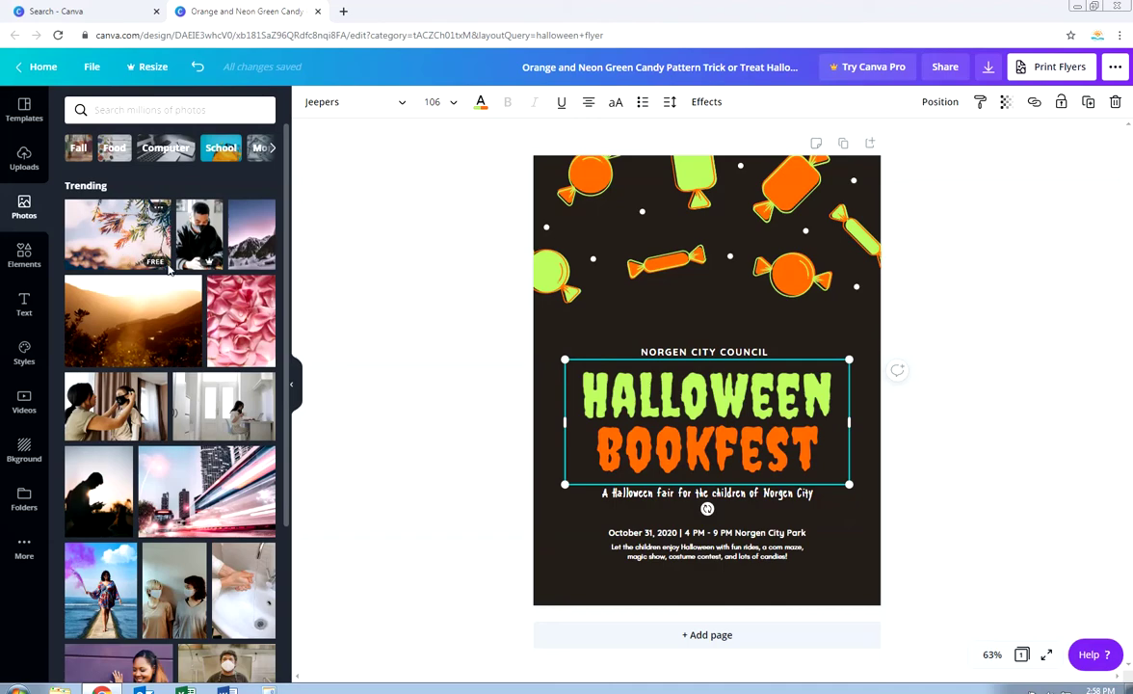
mouse_move(207, 264)
Step: View the current template's layouts, close that view, and scroll the templates list
left_click(22, 112)
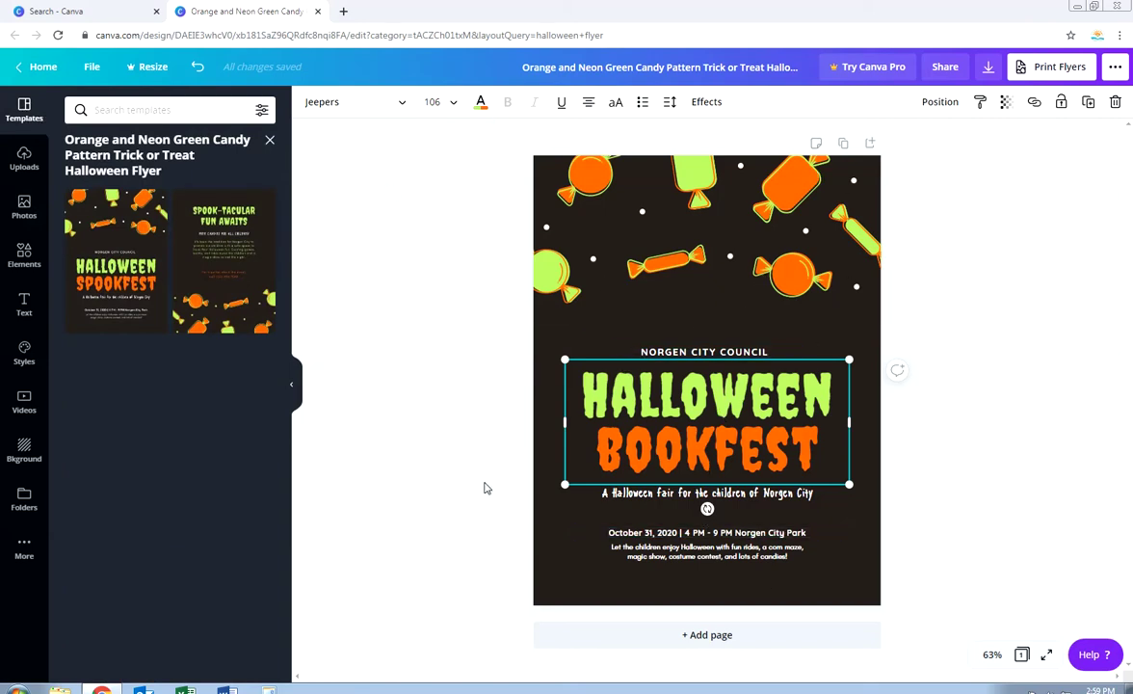
left_click(270, 140)
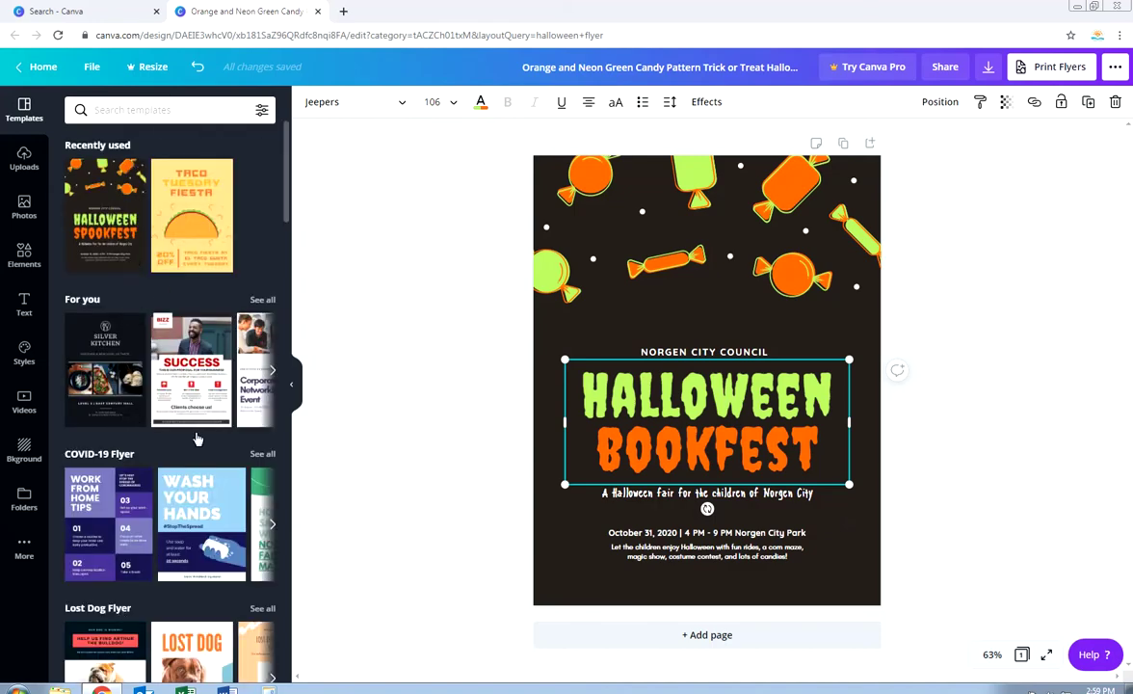
scroll(183, 406, "down", 4)
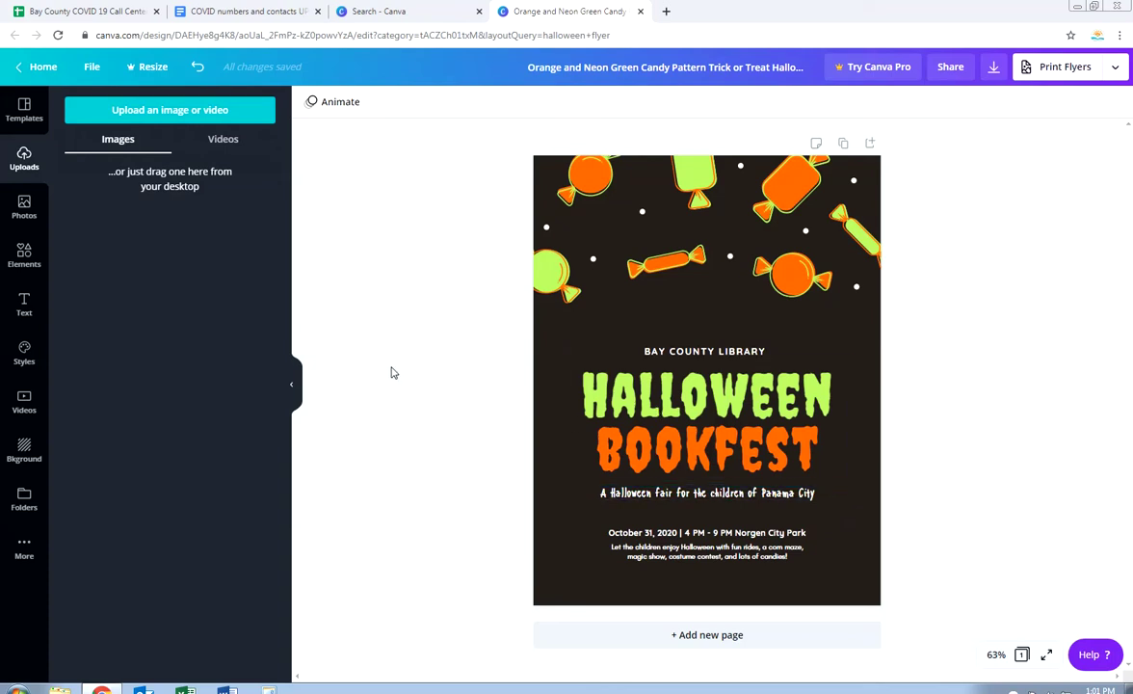
Step: Upload the 'NWRLS logo transparent' image from this computer's Pictures folder
left_click(183, 112)
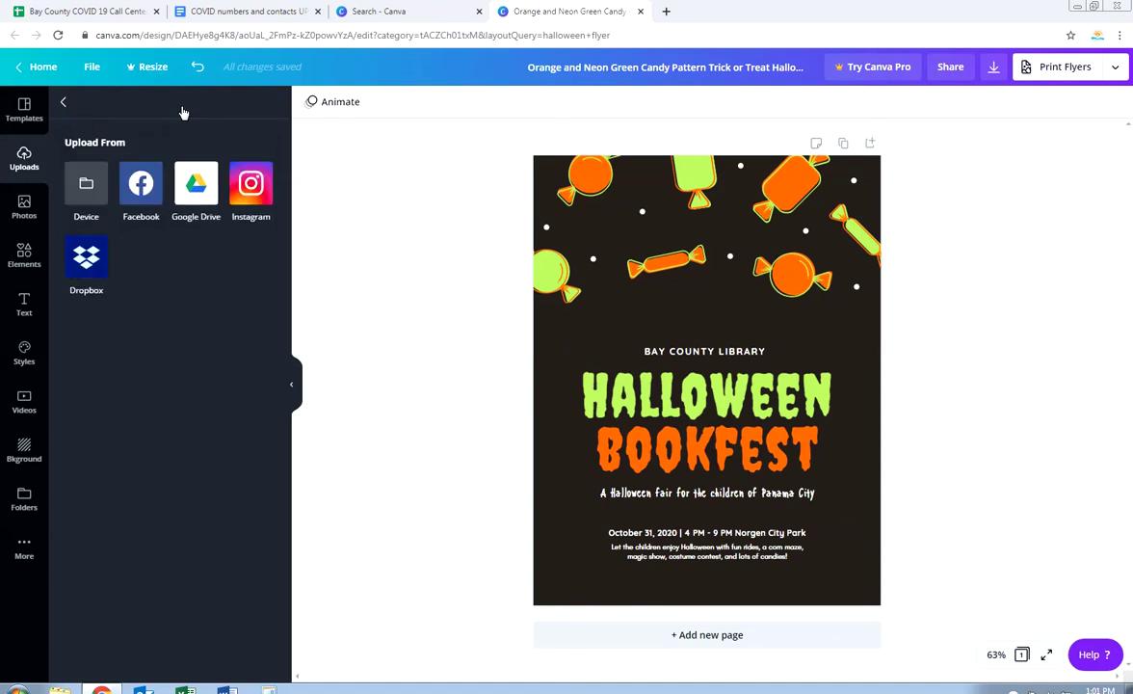
left_click(89, 185)
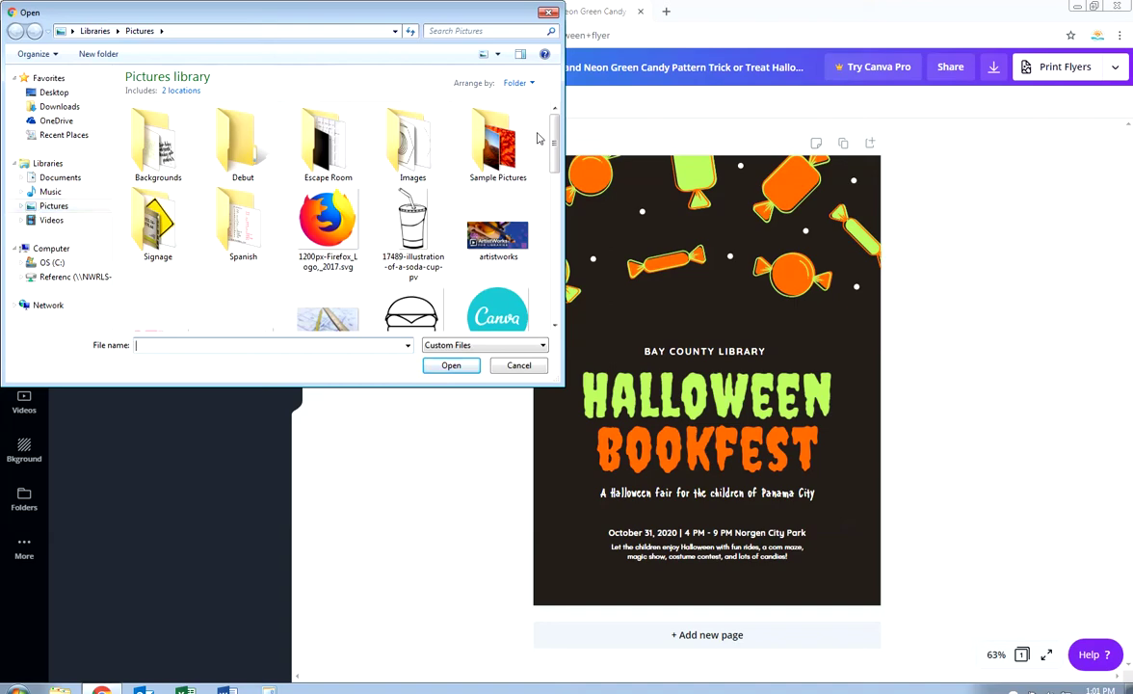
left_click_drag(556, 126, 559, 249)
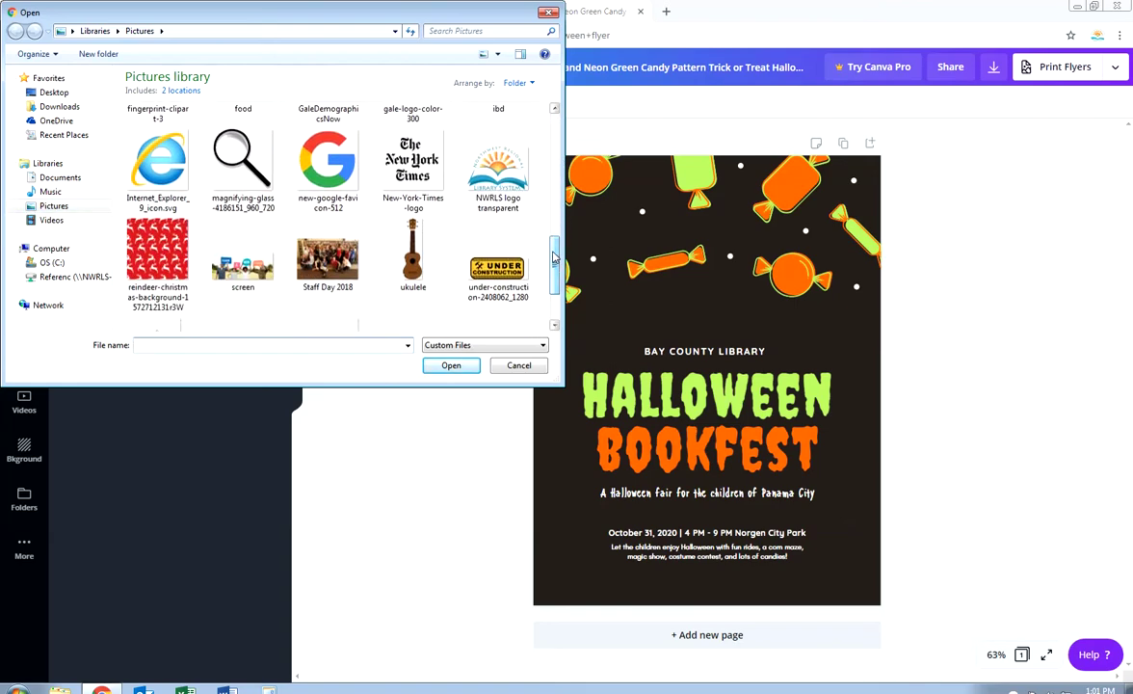
left_click(501, 171)
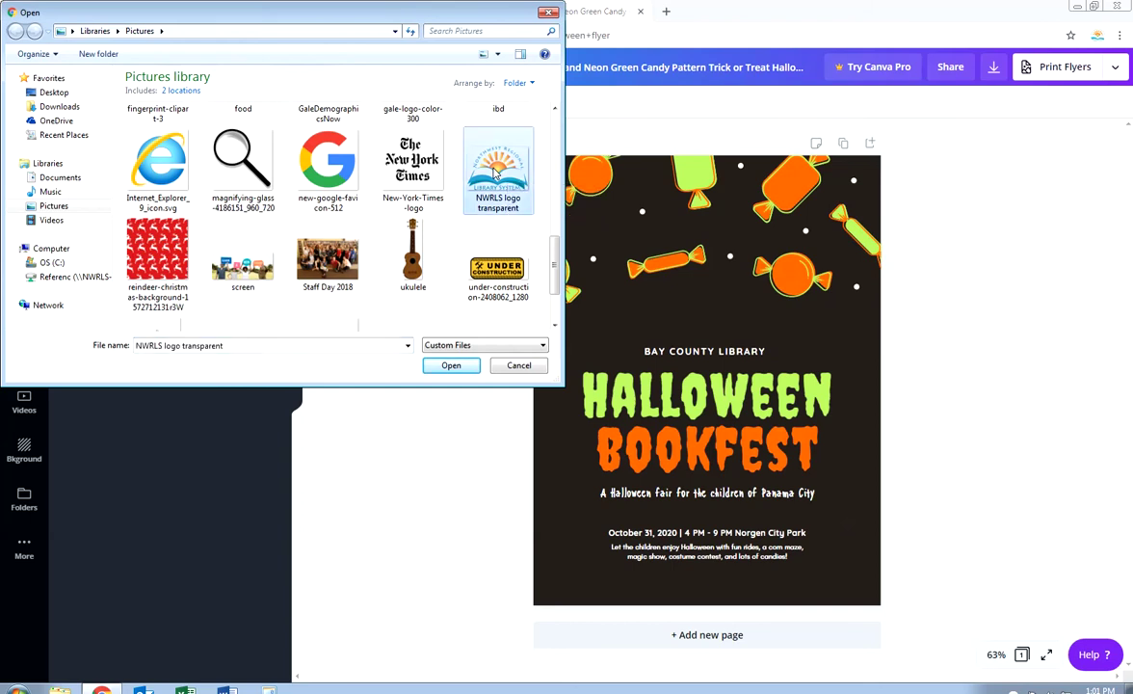
left_click(463, 367)
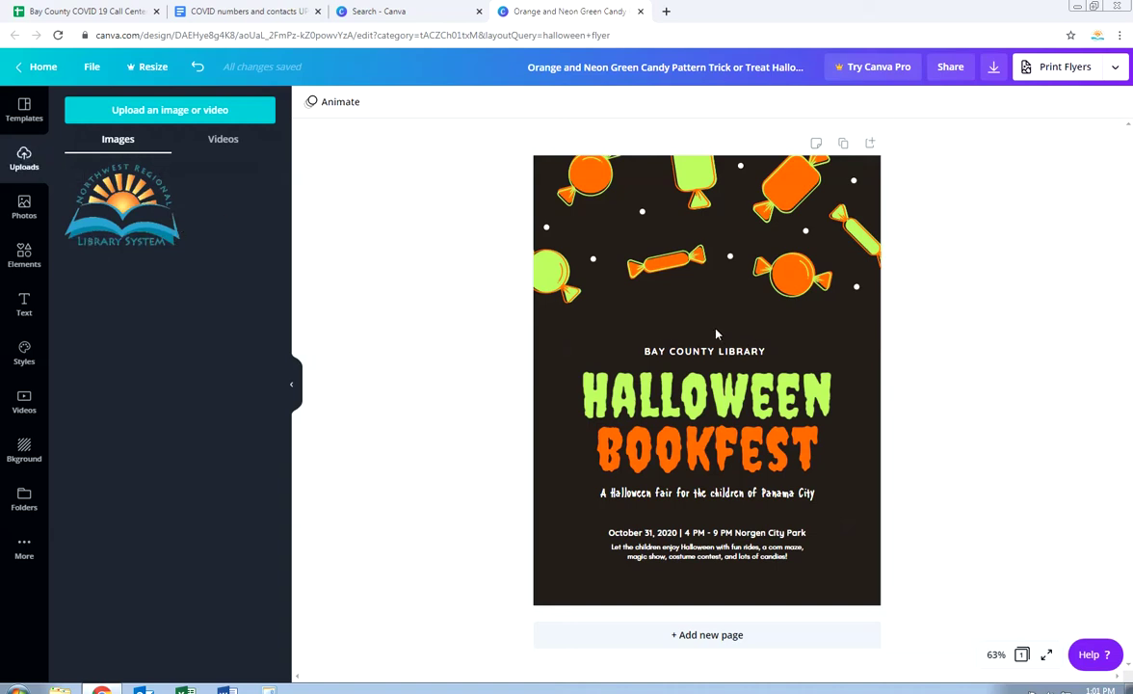
Step: Add the NWRLS logo, shrink it, and centre it at the flyer's bottom
left_click(96, 204)
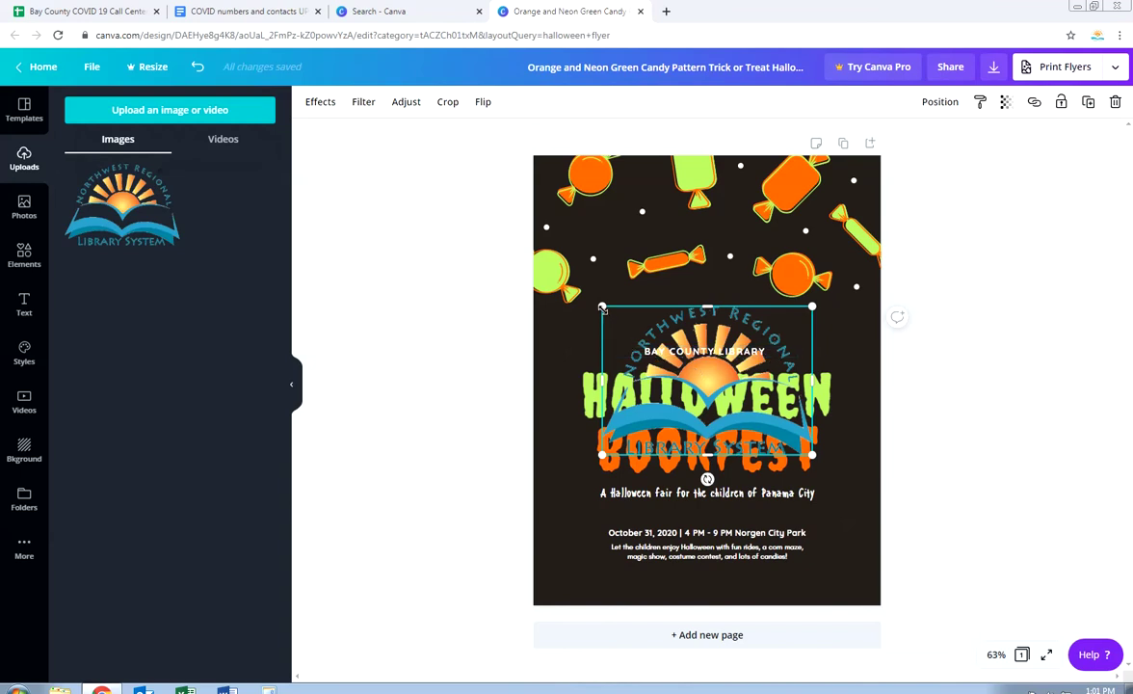
left_click_drag(603, 307, 702, 573)
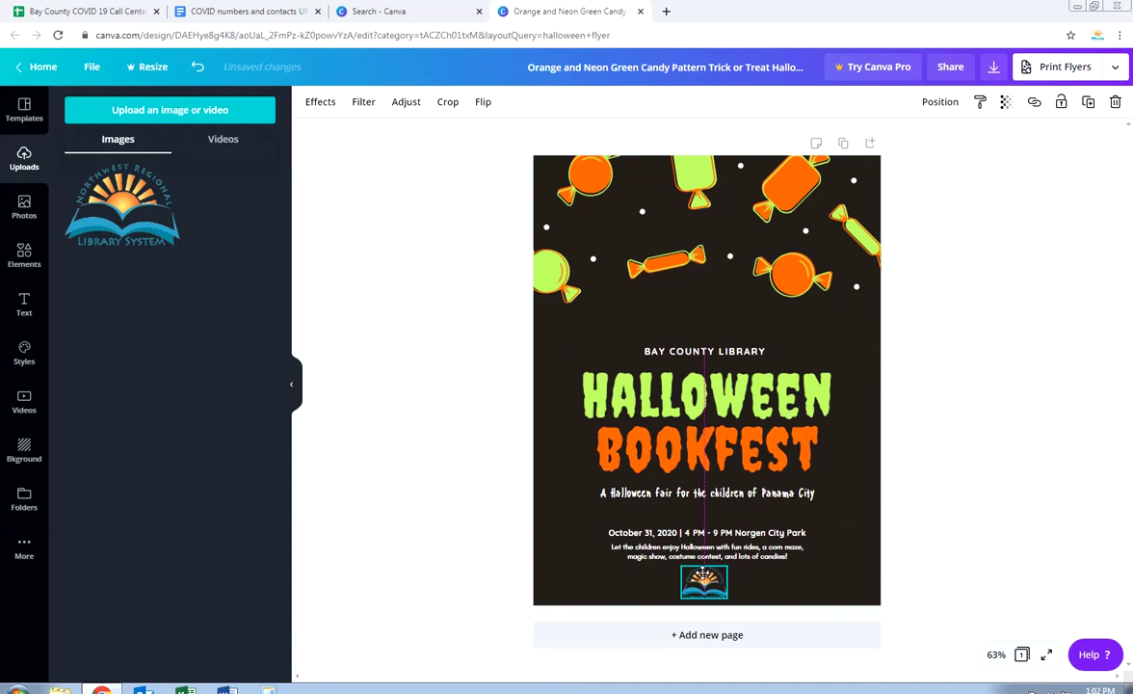
left_click_drag(702, 575, 703, 575)
left_click(465, 535)
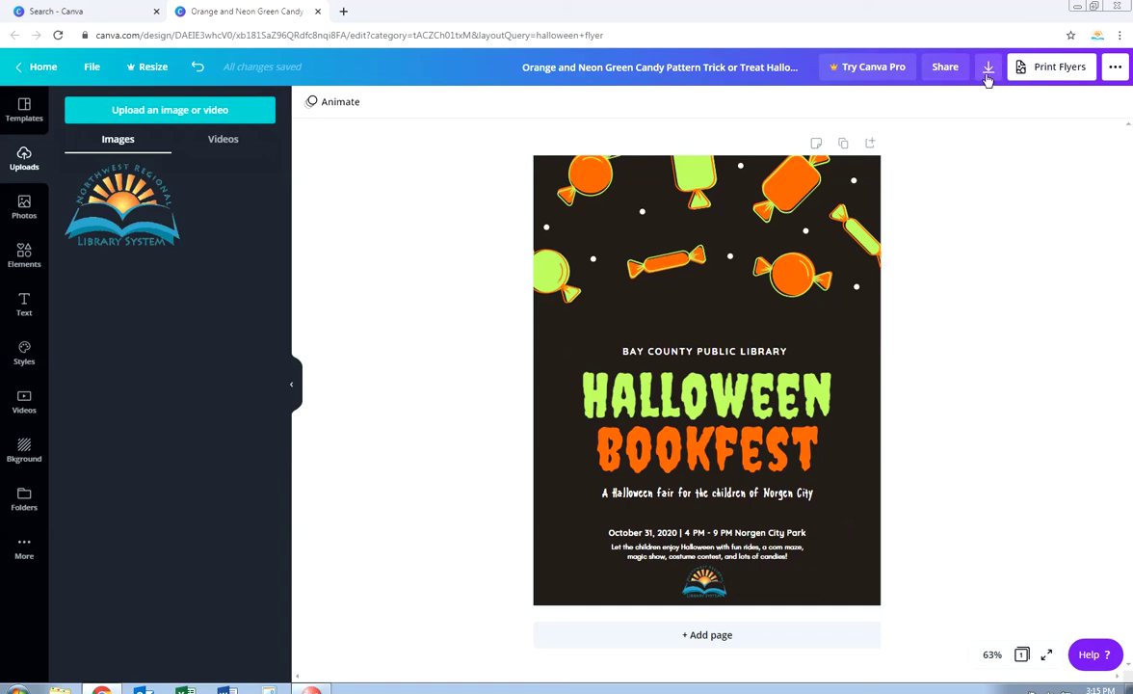
Step: Download the Halloween Bookfest flyer as a PDF Print file
left_click(988, 69)
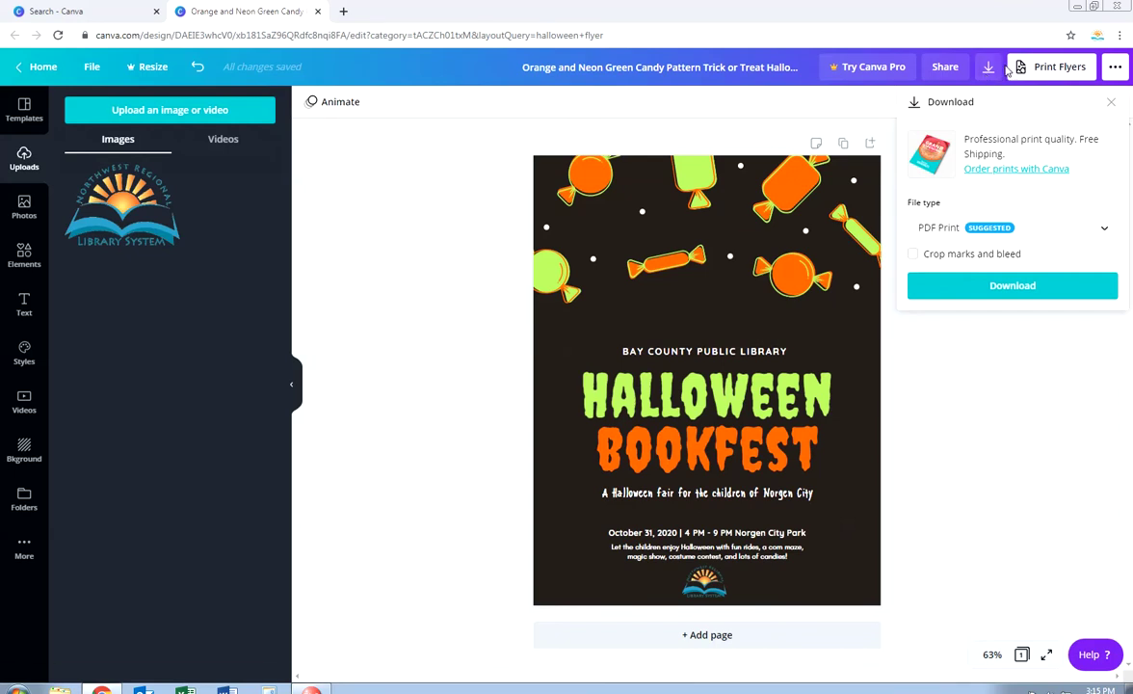
left_click(930, 227)
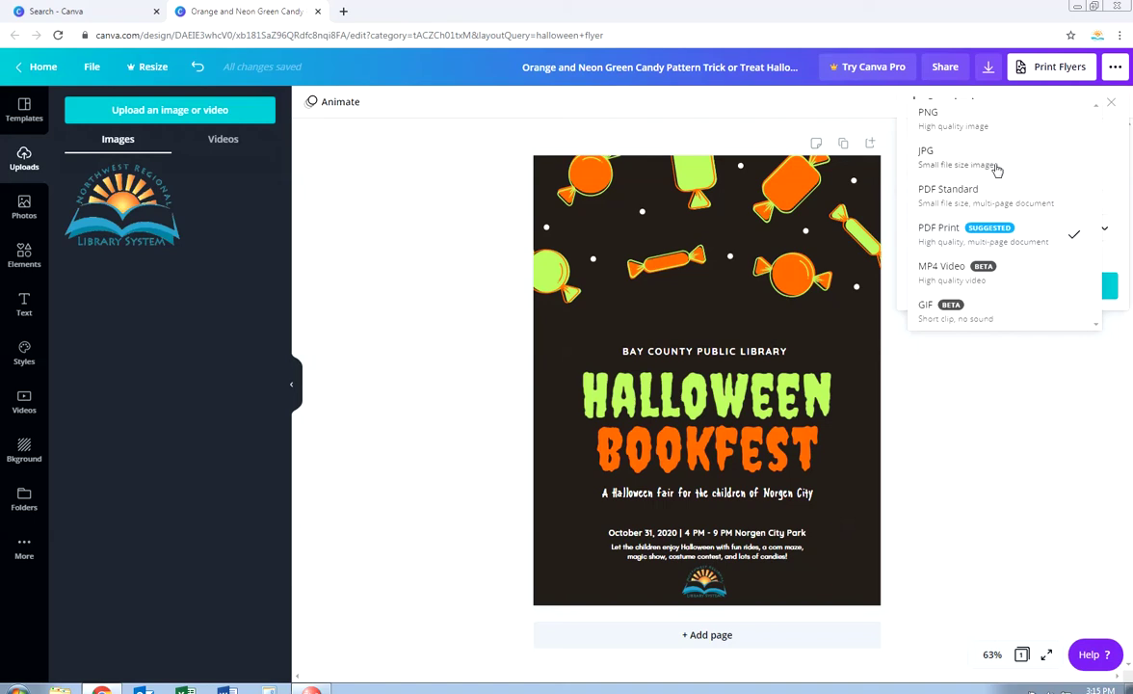
left_click(902, 233)
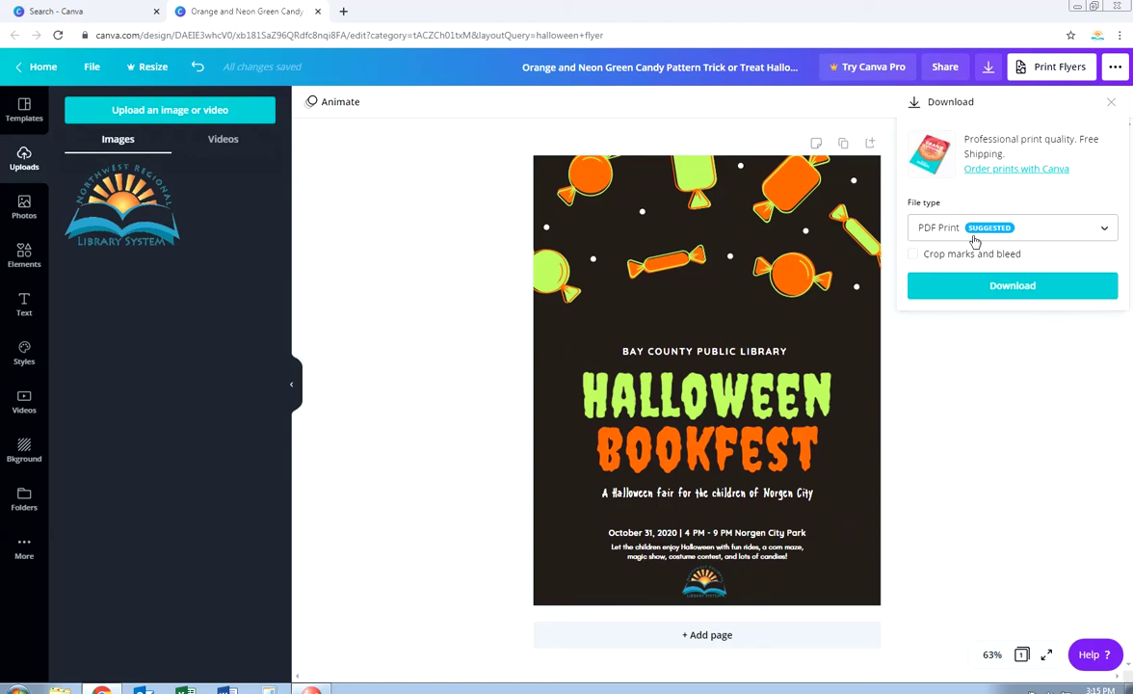
left_click(984, 287)
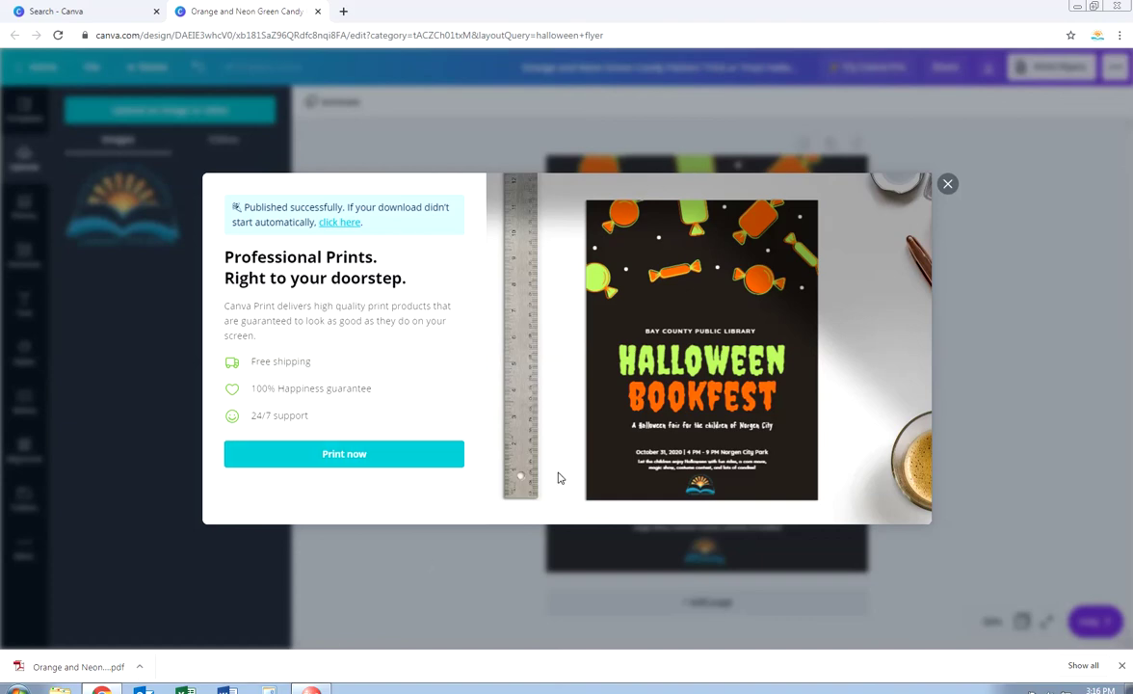
Step: Close the Published successfully / Professional Prints confirmation to return to the finished flyer
left_click(948, 186)
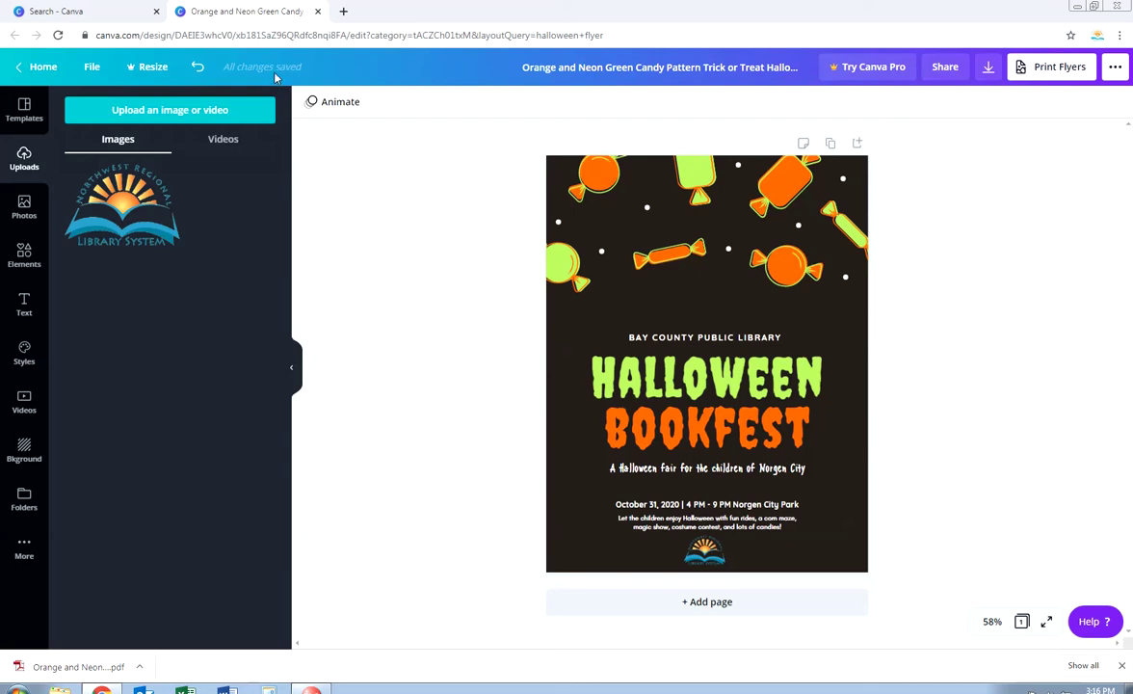
Step: Close the flyer tab, return to Canva home, and reload it to list the recent Orange and Neon Green flyers
left_click(318, 13)
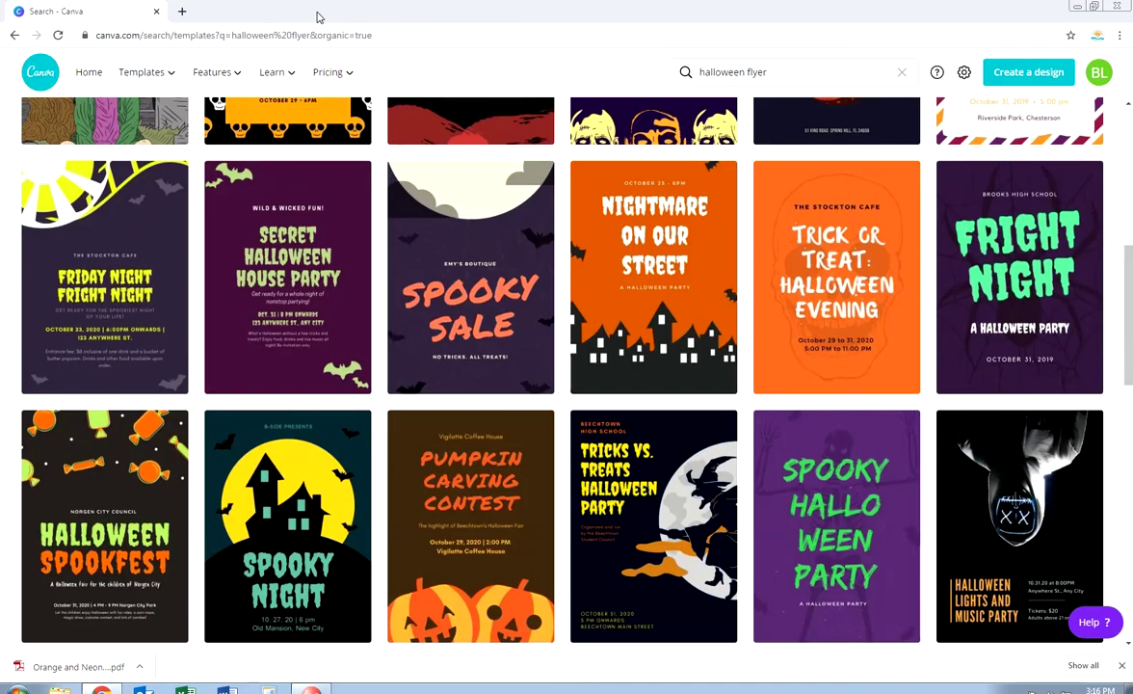
left_click(91, 77)
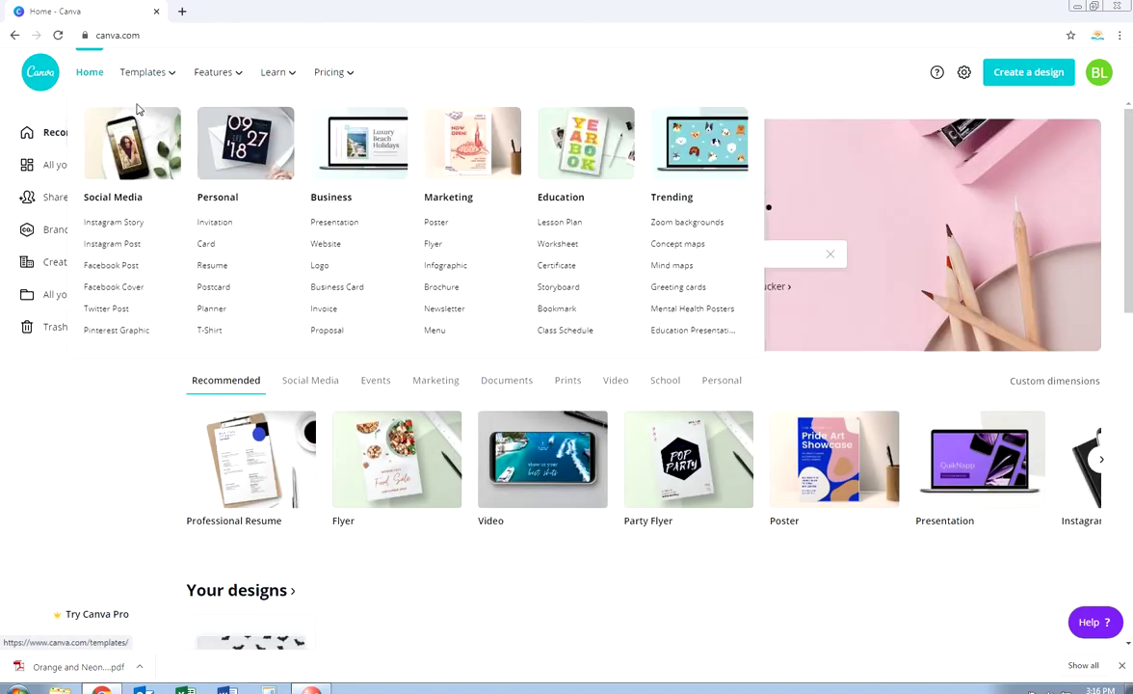
scroll(348, 510, "down", 3)
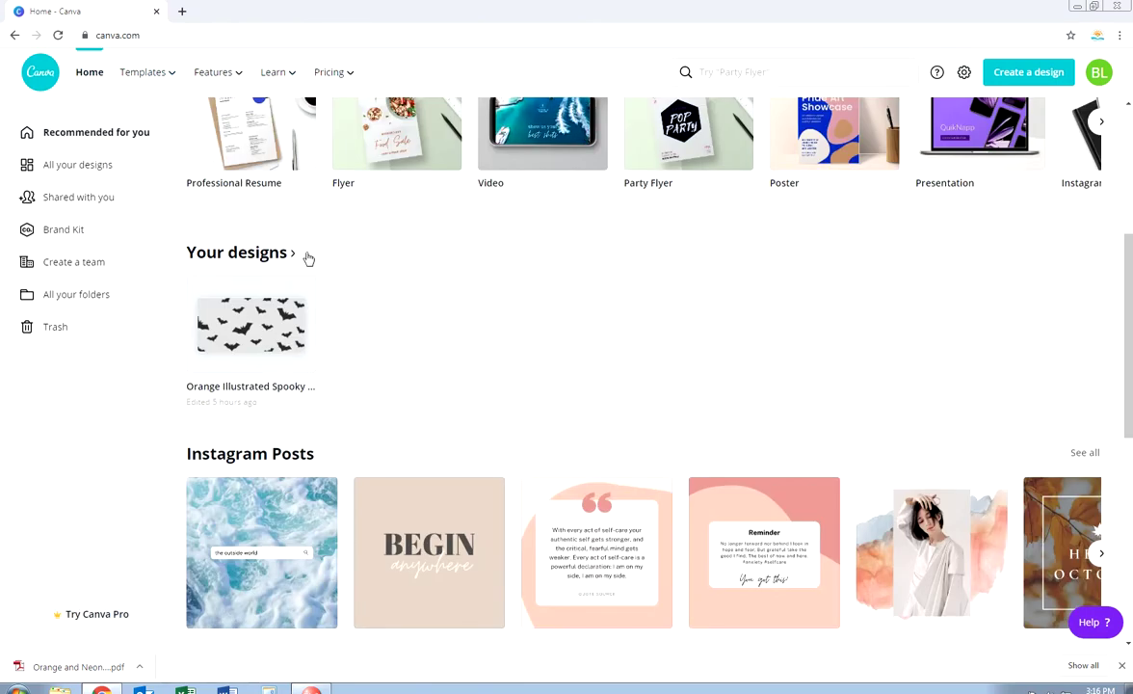
scroll(367, 286, "up", 3)
left_click(59, 35)
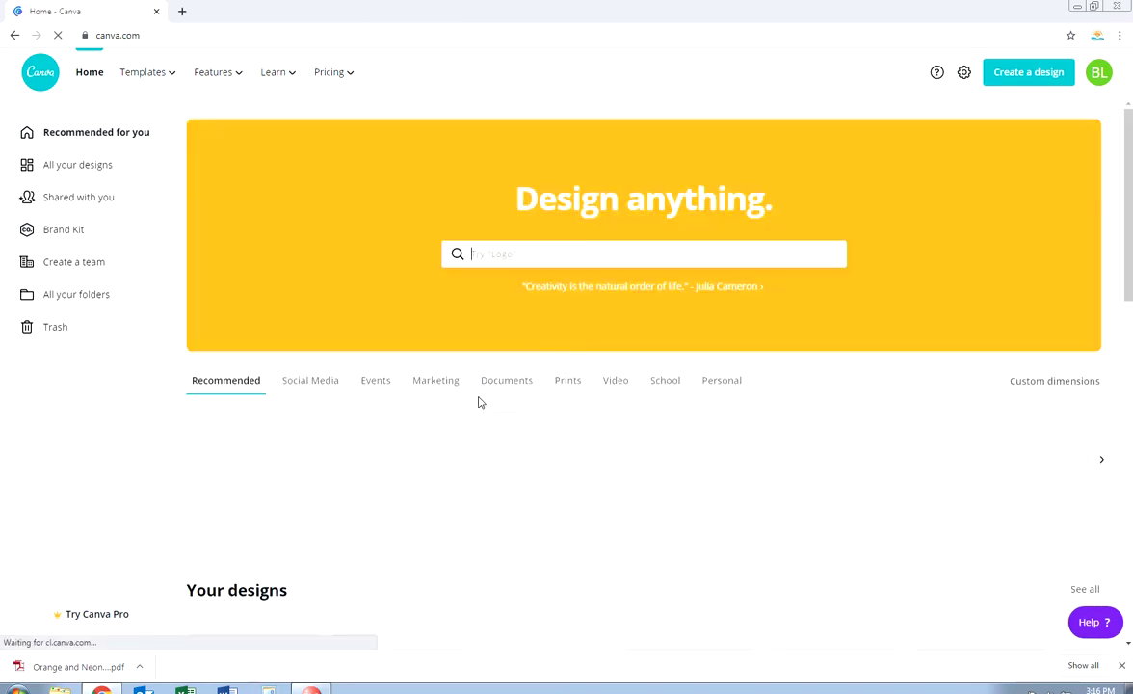
scroll(324, 425, "down", 3)
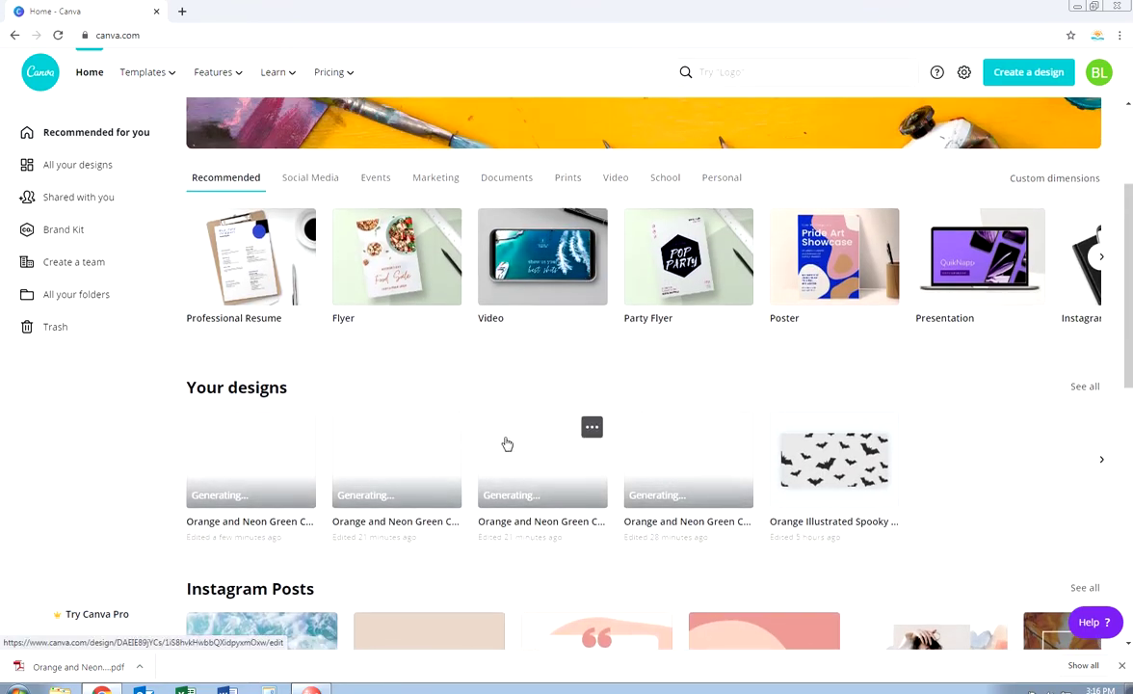
scroll(506, 442, "up", 3)
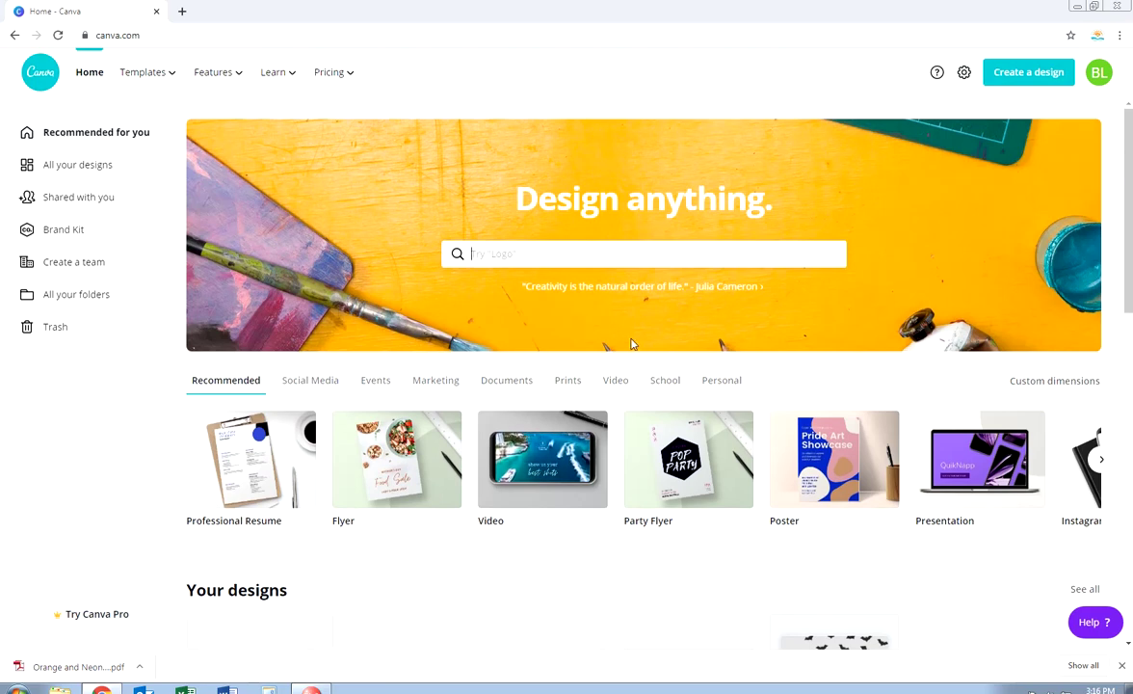